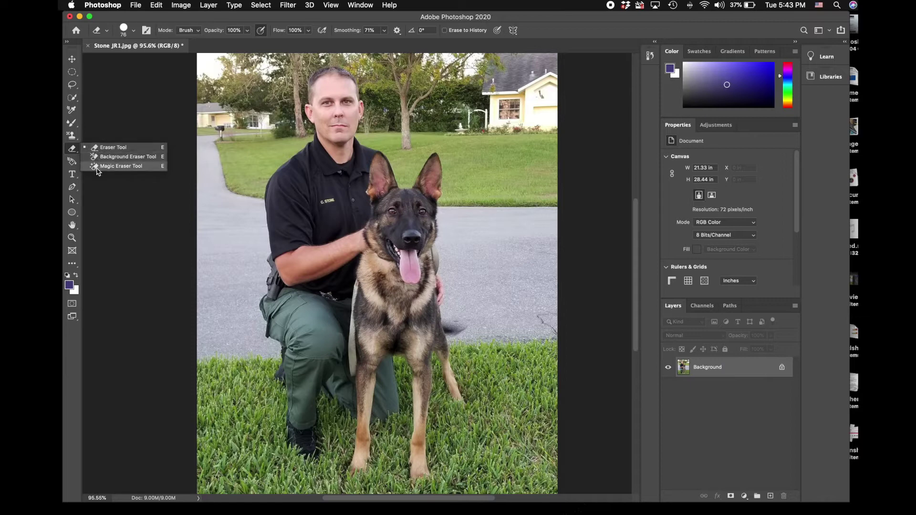
Step: Try the Background Eraser with one stroke over the road and background left of the man, and undo it
{"action": "left_click", "coordinate": [109, 129]}
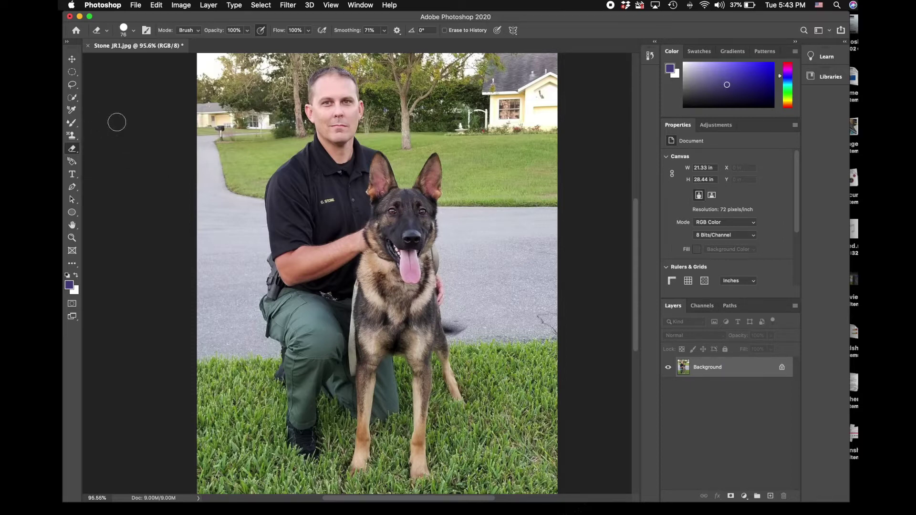
{"action": "left_click", "coordinate": [73, 154]}
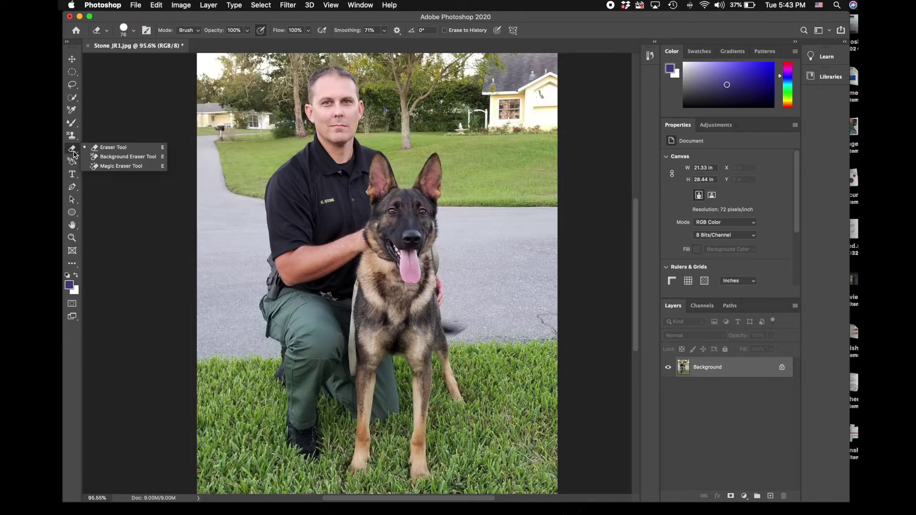
{"action": "left_click", "coordinate": [108, 166]}
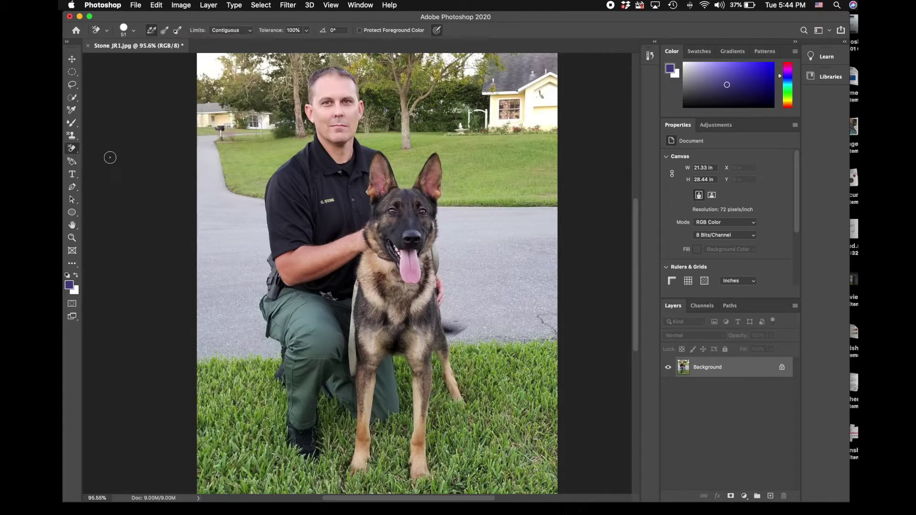
{"action": "mouse_move", "coordinate": [231, 110]}
{"action": "left_mouse_down"}
{"action": "mouse_move", "coordinate": [214, 188]}
{"action": "mouse_move", "coordinate": [235, 103]}
{"action": "mouse_move", "coordinate": [207, 189]}
{"action": "mouse_move", "coordinate": [219, 150]}
{"action": "left_mouse_up"}
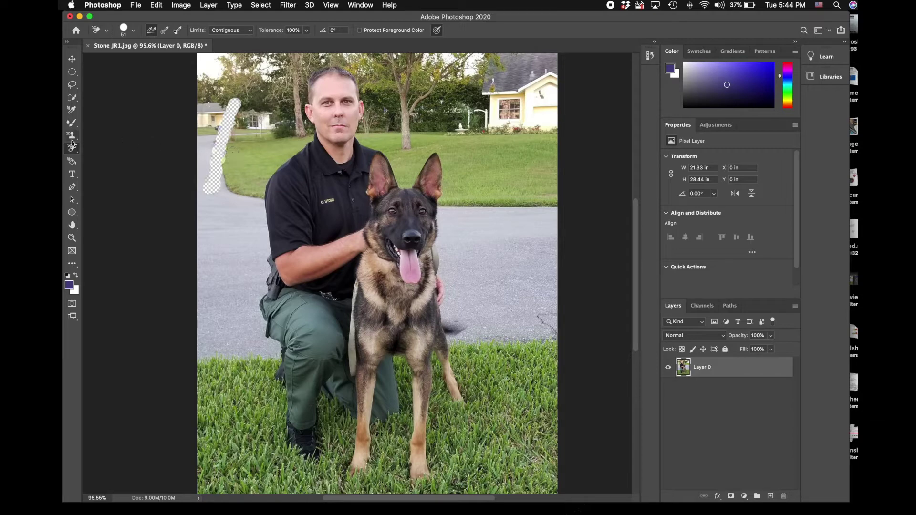
{"action": "key", "text": "super+z"}
{"action": "key", "text": "super+z"}
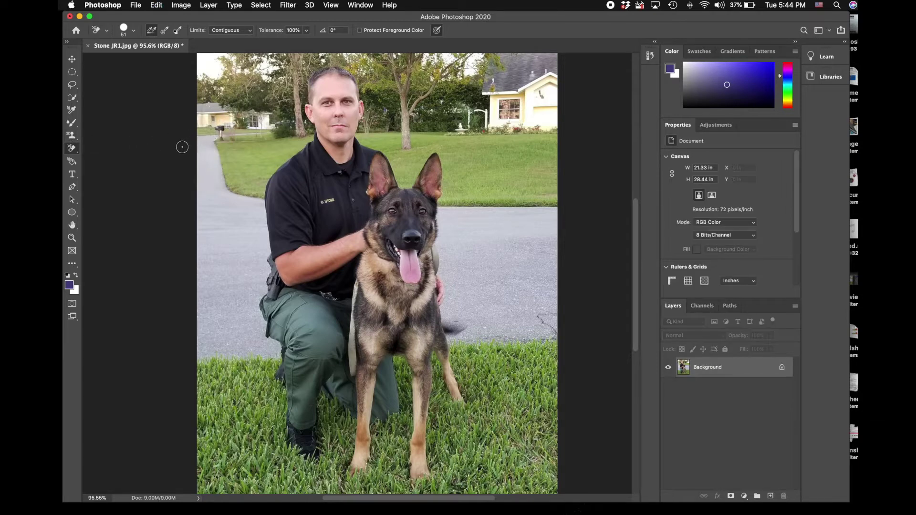
Step: Try the regular Eraser on the grass and road left of the man, swapping foreground and background colors, and undo the strokes
{"action": "left_click", "coordinate": [72, 148]}
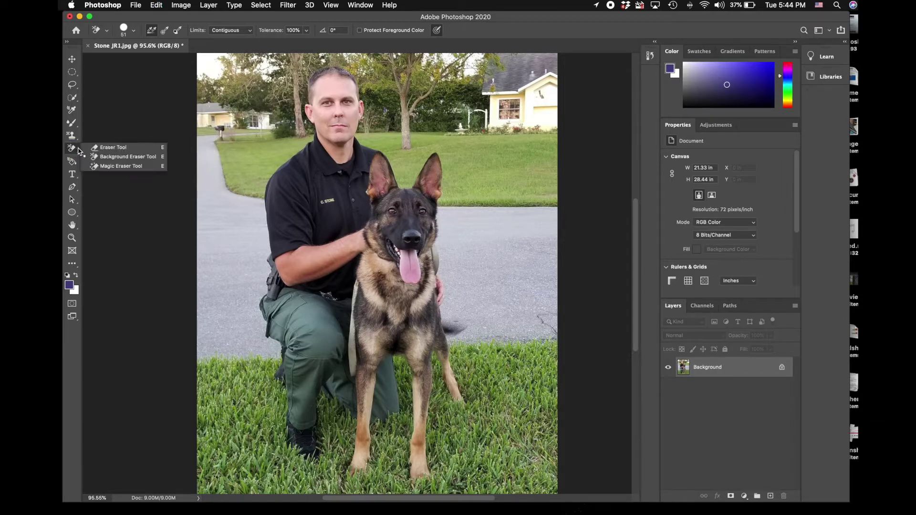
{"action": "left_click", "coordinate": [95, 147]}
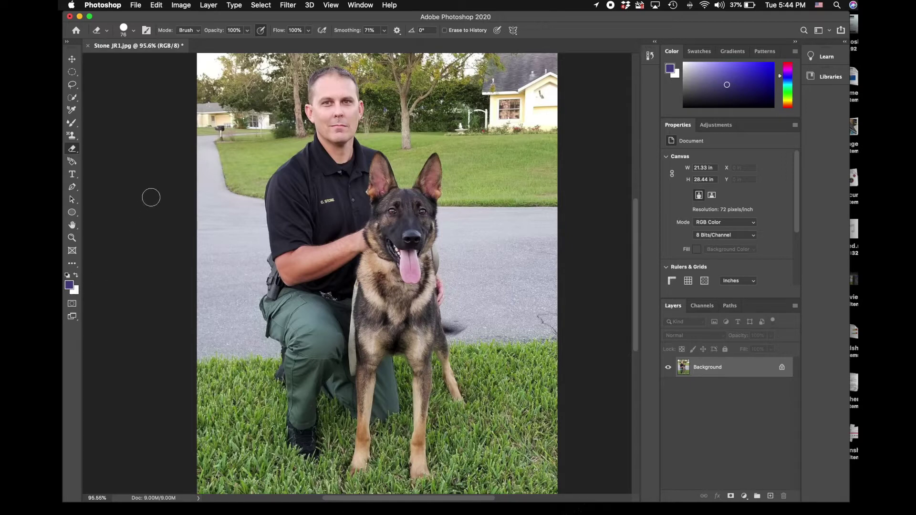
{"action": "left_click", "coordinate": [239, 159]}
{"action": "left_click_drag", "start_coordinate": [229, 178], "coordinate": [223, 219]}
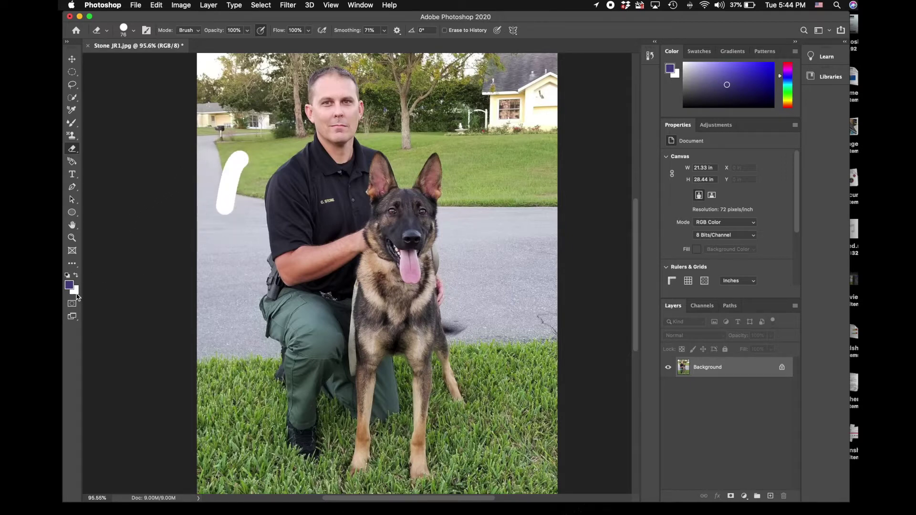
{"action": "left_click", "coordinate": [76, 275]}
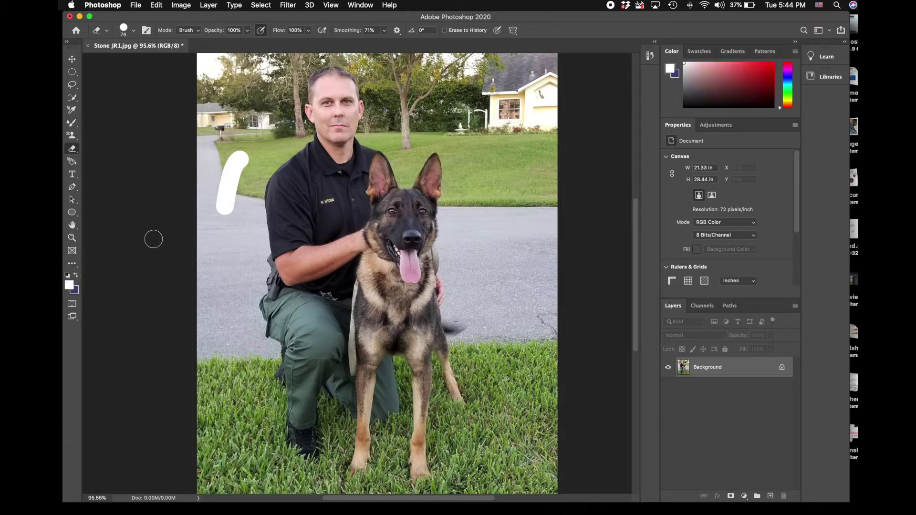
{"action": "left_click_drag", "start_coordinate": [231, 218], "coordinate": [223, 240]}
{"action": "key", "text": "super+z"}
{"action": "key", "text": "super+z"}
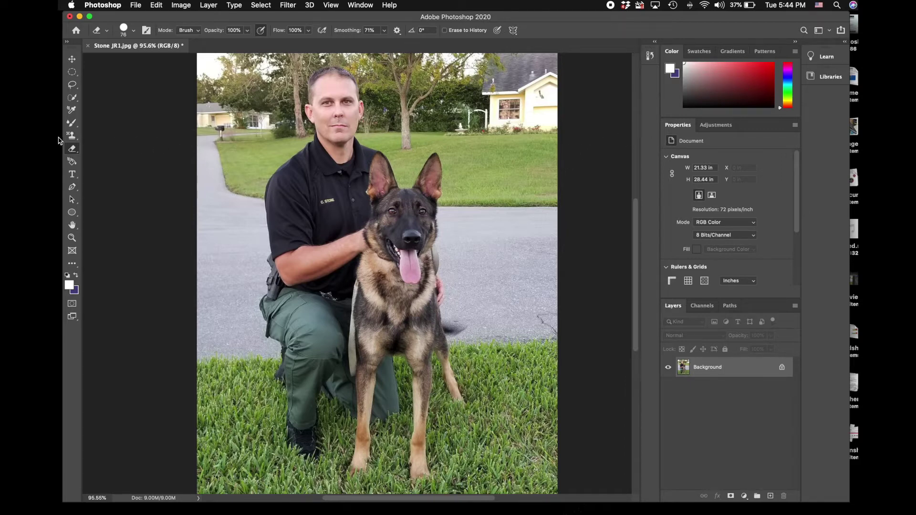
Step: Erase the road and lawn areas left of the man with the Magic Eraser at tolerance 20
{"action": "left_click", "coordinate": [71, 149]}
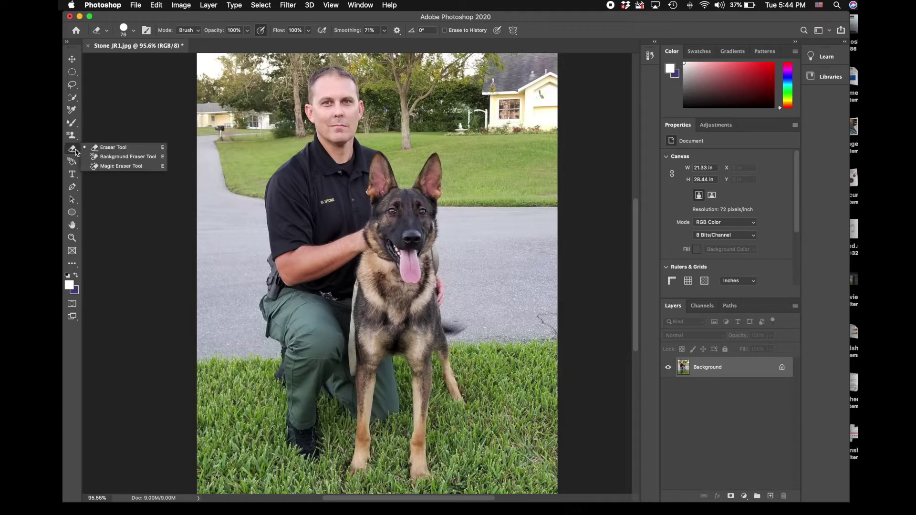
{"action": "left_click", "coordinate": [109, 166]}
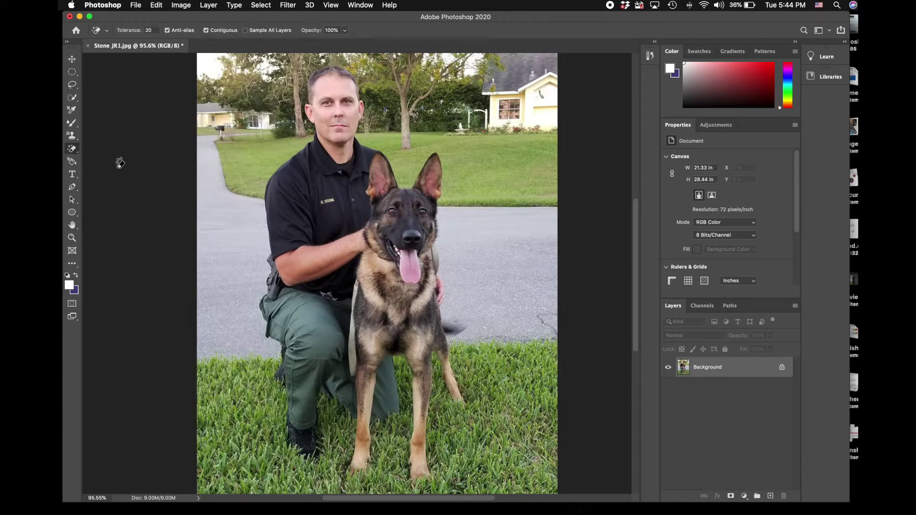
{"action": "left_click", "coordinate": [219, 164]}
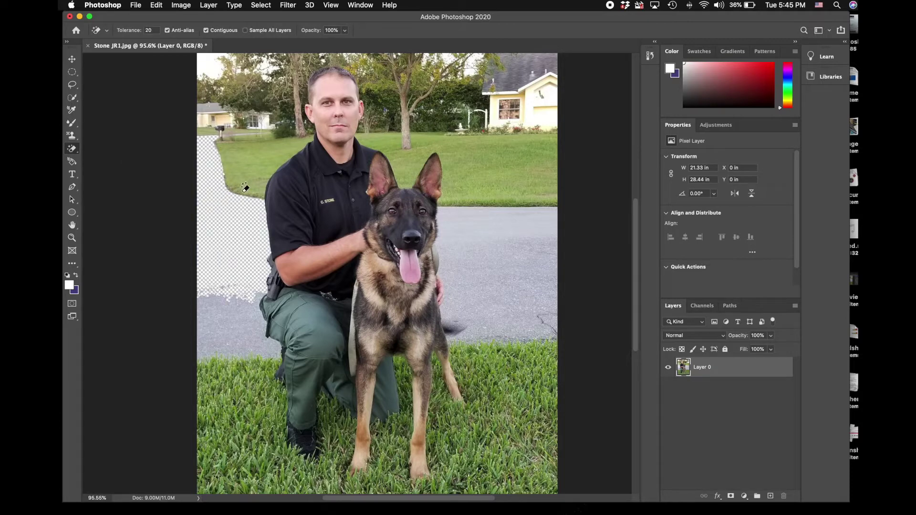
{"action": "left_click", "coordinate": [244, 320]}
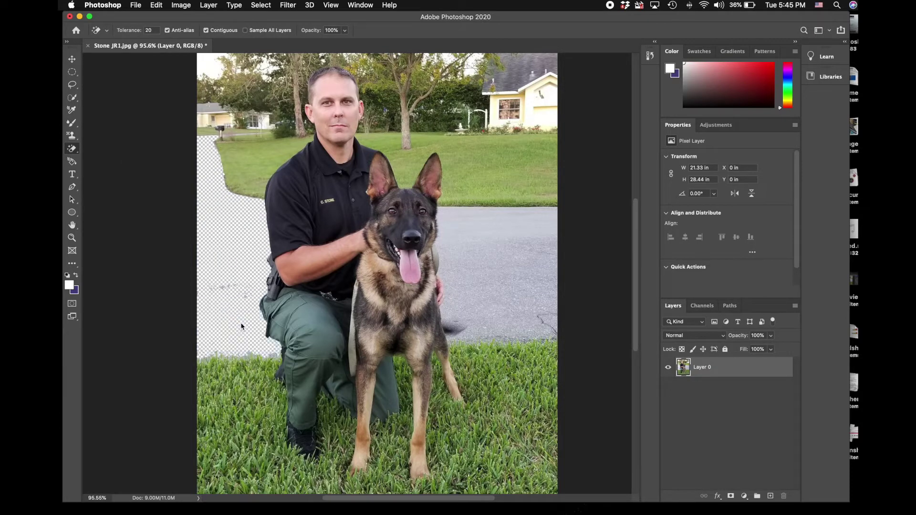
{"action": "left_click", "coordinate": [253, 178]}
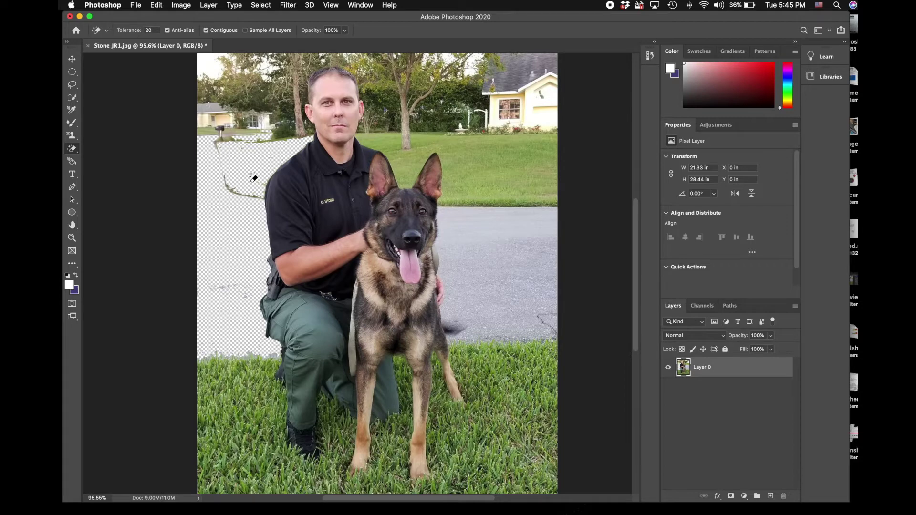
{"action": "left_click", "coordinate": [248, 196]}
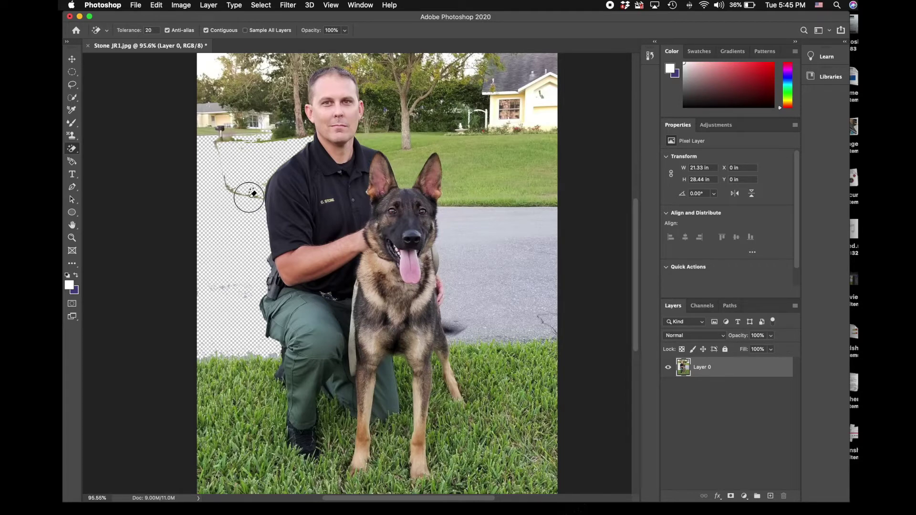
Step: Erase the lawn and road areas right of the dog with the Magic Eraser
{"action": "left_click", "coordinate": [146, 32]}
{"action": "left_click", "coordinate": [523, 154]}
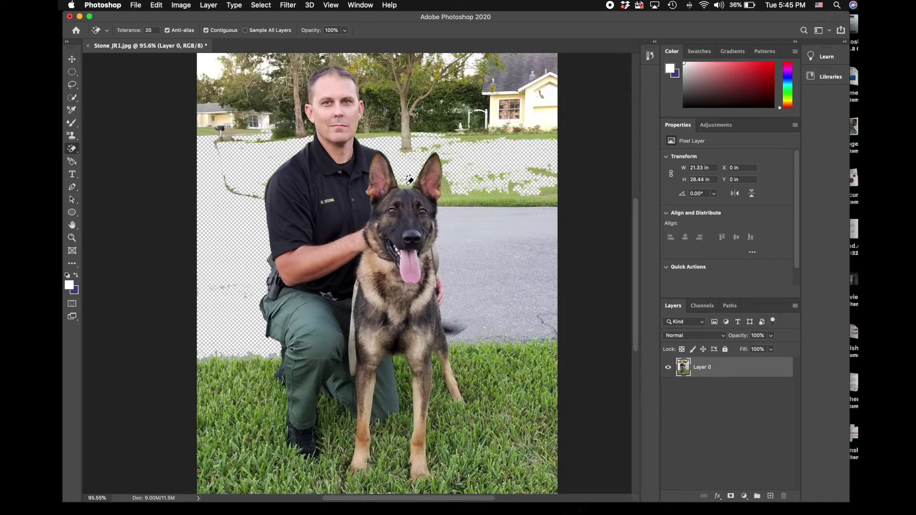
{"action": "left_click", "coordinate": [476, 221]}
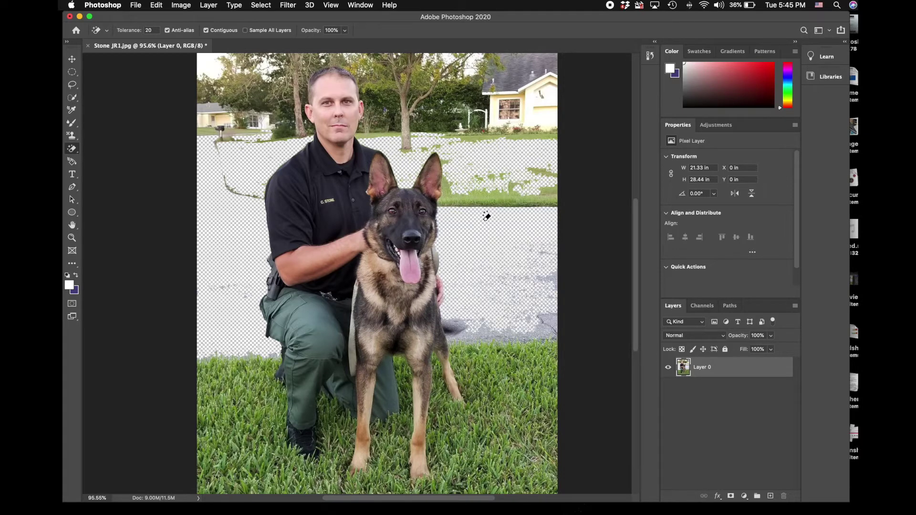
{"action": "left_click", "coordinate": [464, 322]}
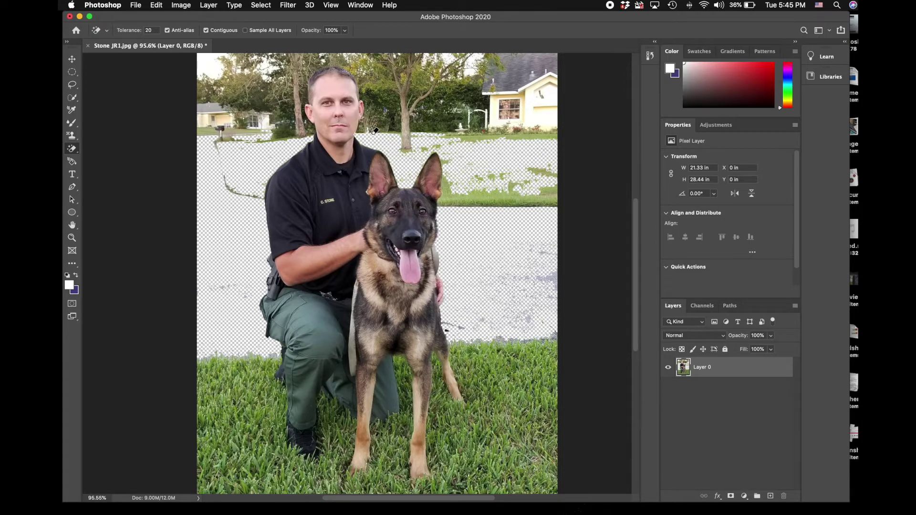
Step: Erase the foliage directly above and to the right of the man's head with the Magic Eraser
{"action": "scroll", "coordinate": [263, 68], "scroll_direction": "up", "scroll_amount": 5}
{"action": "scroll", "coordinate": [263, 68], "scroll_direction": "up", "scroll_amount": 5}
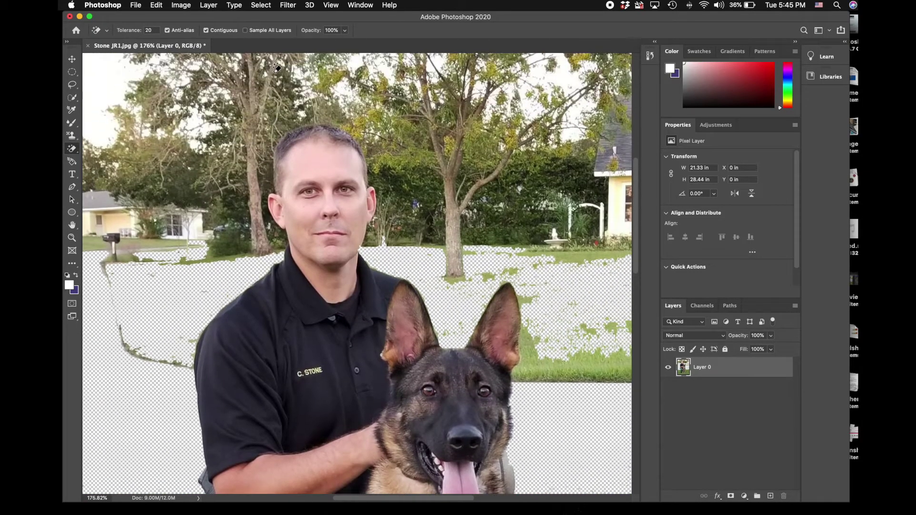
{"action": "left_click", "coordinate": [295, 114]}
{"action": "left_click", "coordinate": [336, 122]}
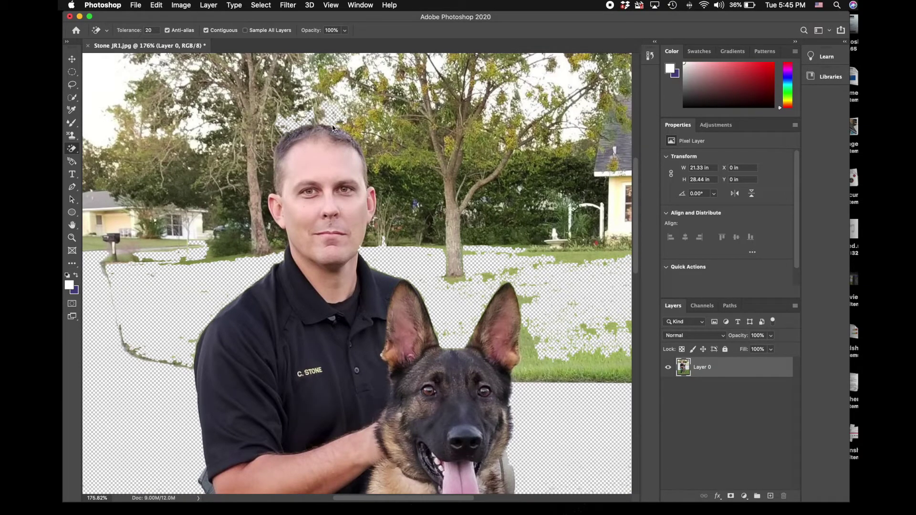
{"action": "left_click", "coordinate": [378, 170]}
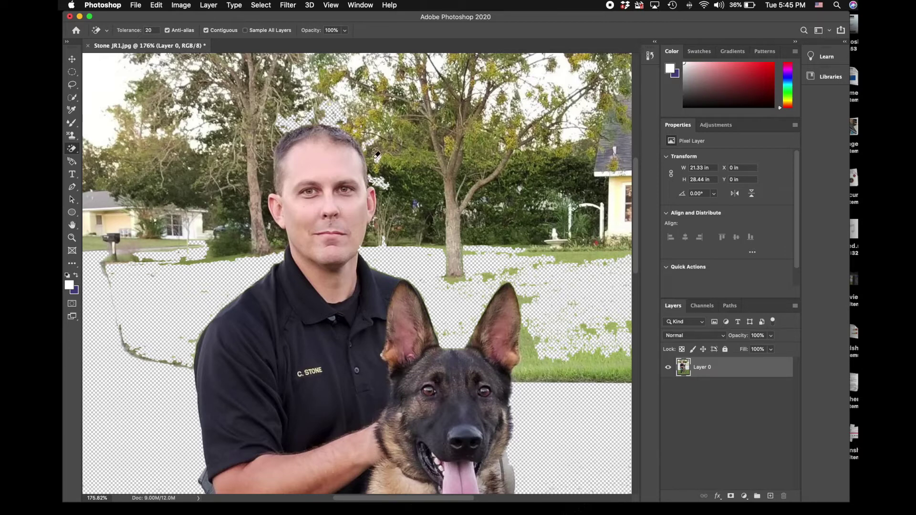
Step: Set the Magic Eraser's tolerance to 40 and erase the foliage left of the man's head
{"action": "left_click", "coordinate": [266, 169]}
{"action": "left_click", "coordinate": [130, 32]}
{"action": "type", "text": "40"}
{"action": "left_click", "coordinate": [266, 170]}
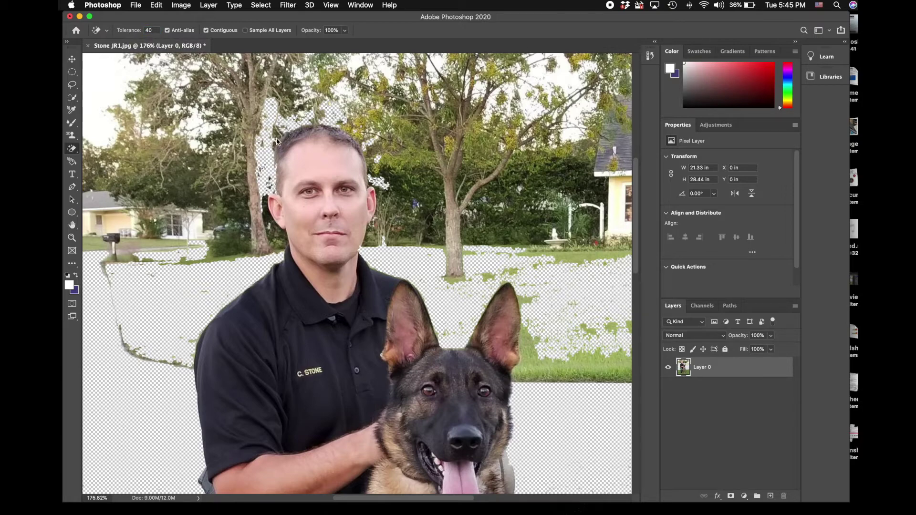
Step: Try erasing the foliage just above the man's hair at tolerance 40, and undo the last two erasures
{"action": "left_click", "coordinate": [317, 123]}
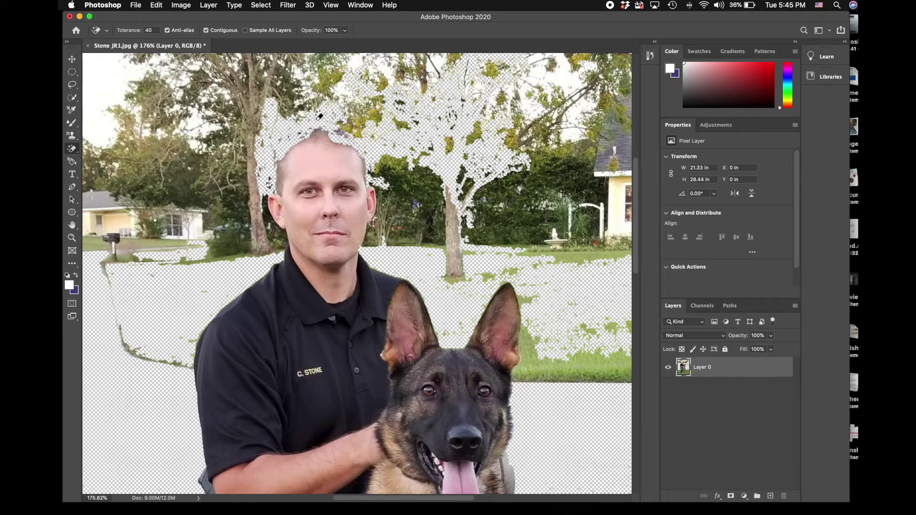
{"action": "key", "text": "super+z"}
{"action": "key", "text": "super+z"}
{"action": "key", "text": "super+z"}
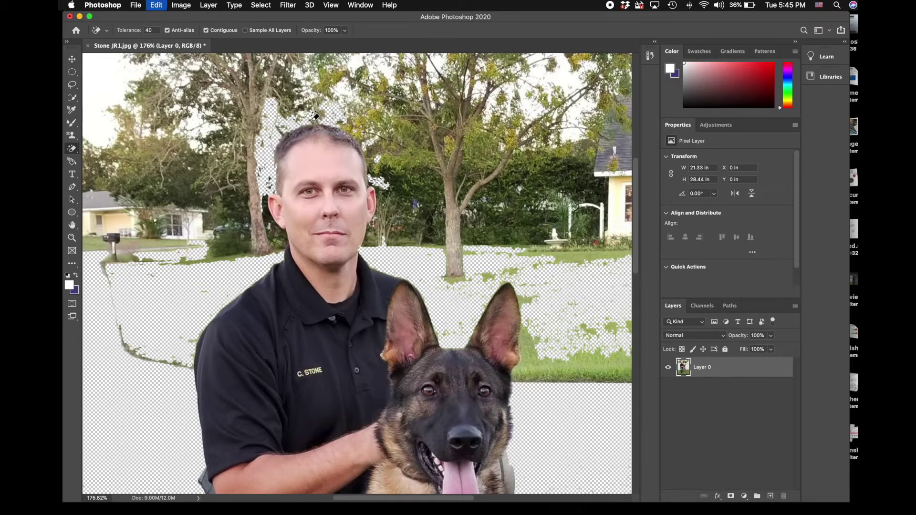
{"action": "key", "text": "super+z"}
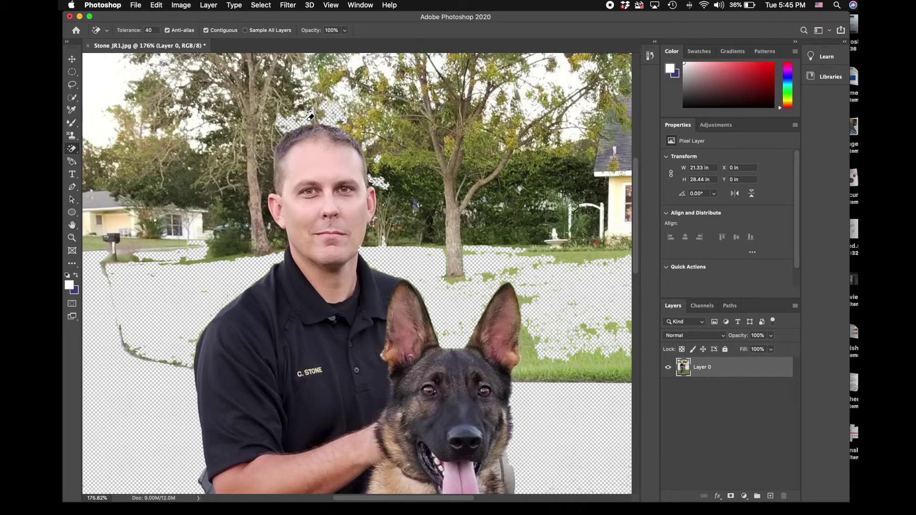
Step: Erase the hedge between the man's head and the tree on the right, undoing the extra erasure in the tree's foliage
{"action": "left_click", "coordinate": [384, 165]}
{"action": "left_click", "coordinate": [397, 144]}
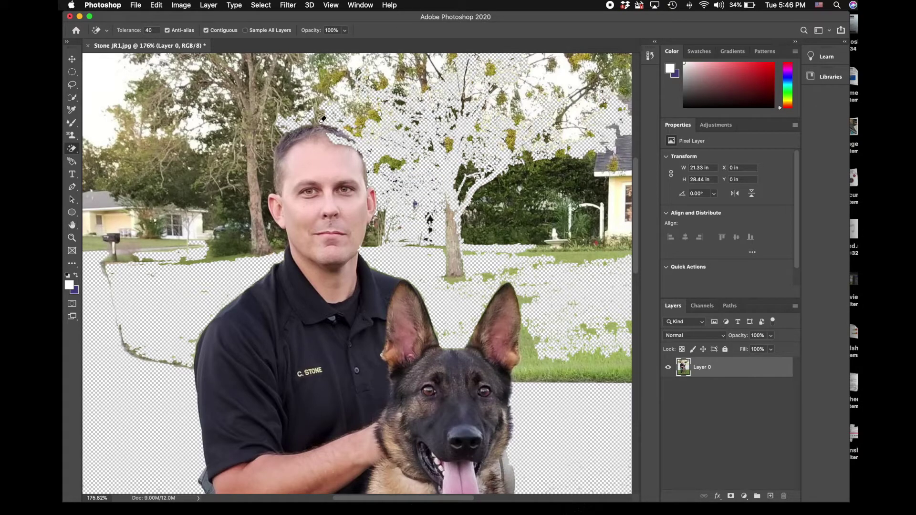
{"action": "key", "text": "super+z"}
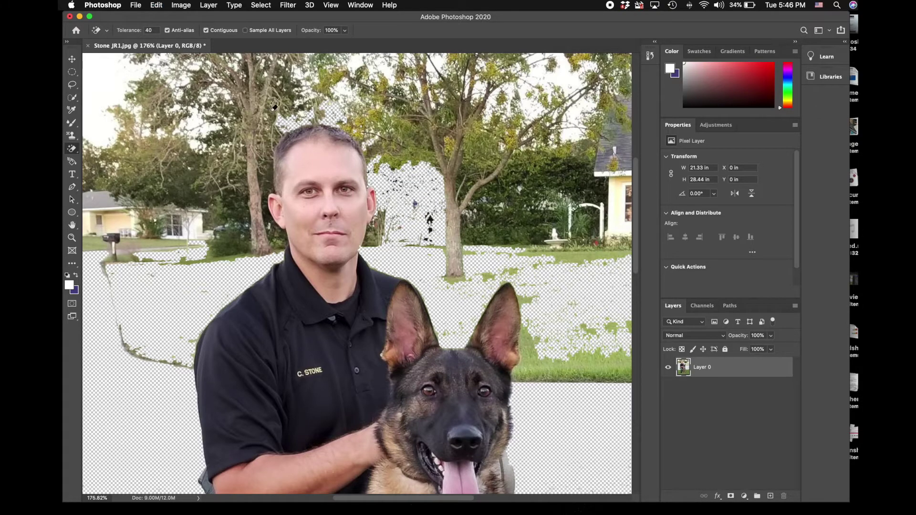
Step: Set the Magic Eraser's tolerance to 20 and erase the dark shrubs left of the man's ear and jaw
{"action": "left_click", "coordinate": [150, 30]}
{"action": "type", "text": "20"}
{"action": "left_click", "coordinate": [218, 143]}
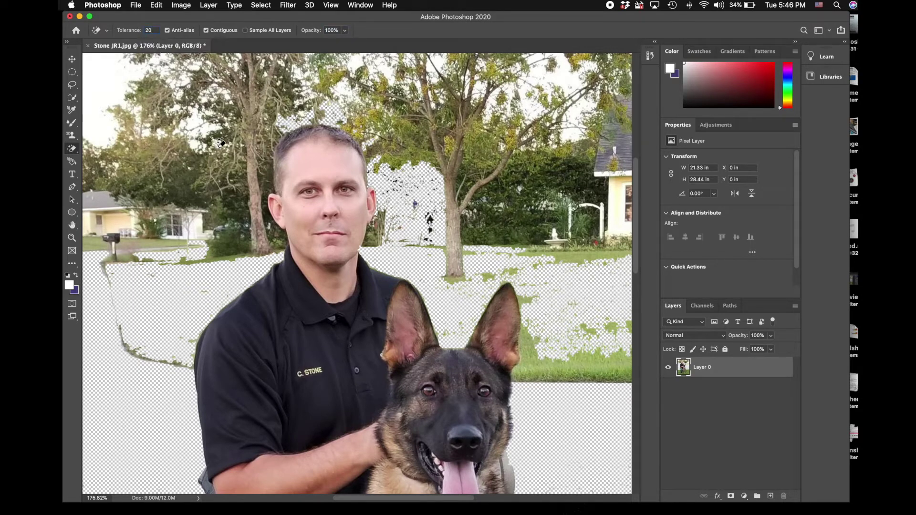
{"action": "left_click", "coordinate": [249, 213]}
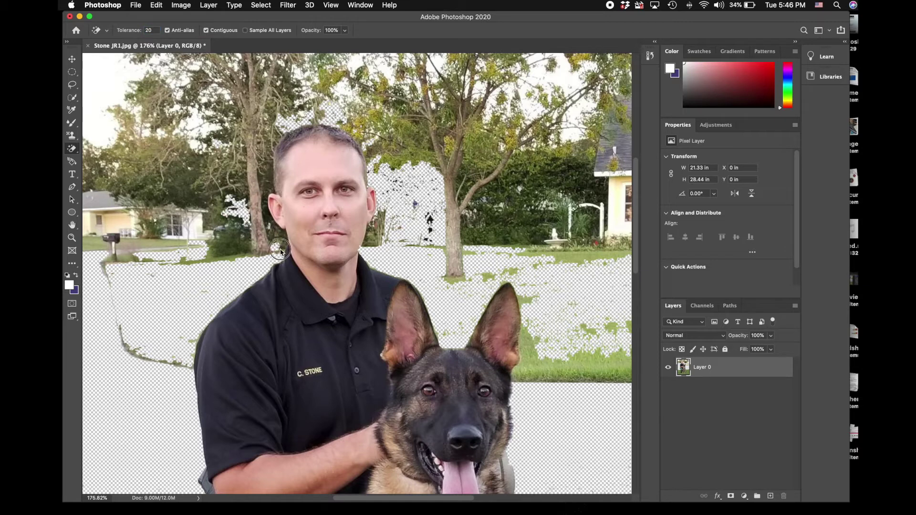
{"action": "left_click", "coordinate": [270, 215]}
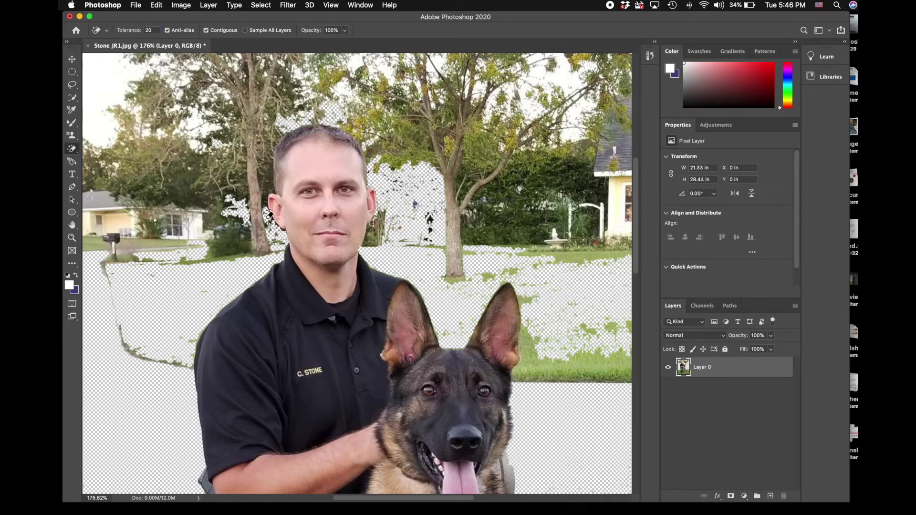
{"action": "scroll", "coordinate": [276, 225], "scroll_direction": "up", "scroll_amount": 5}
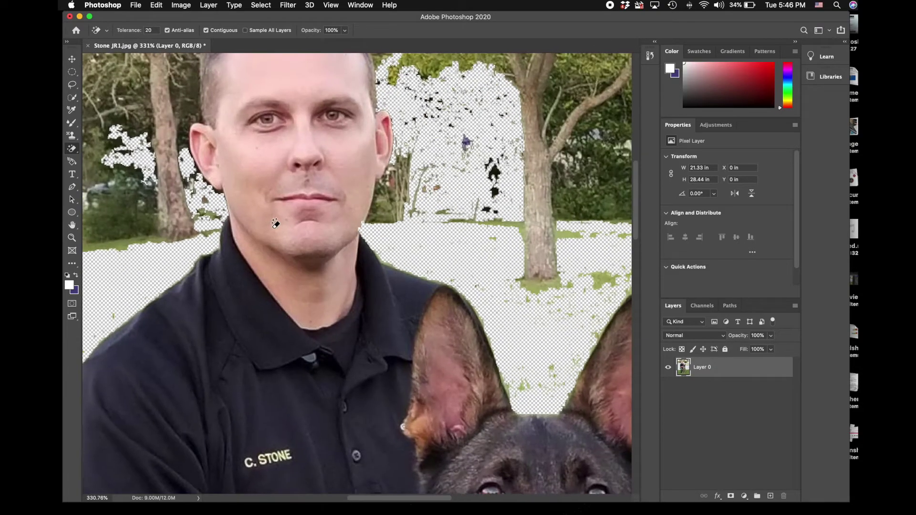
{"action": "scroll", "coordinate": [275, 224], "scroll_direction": "left", "scroll_amount": 5}
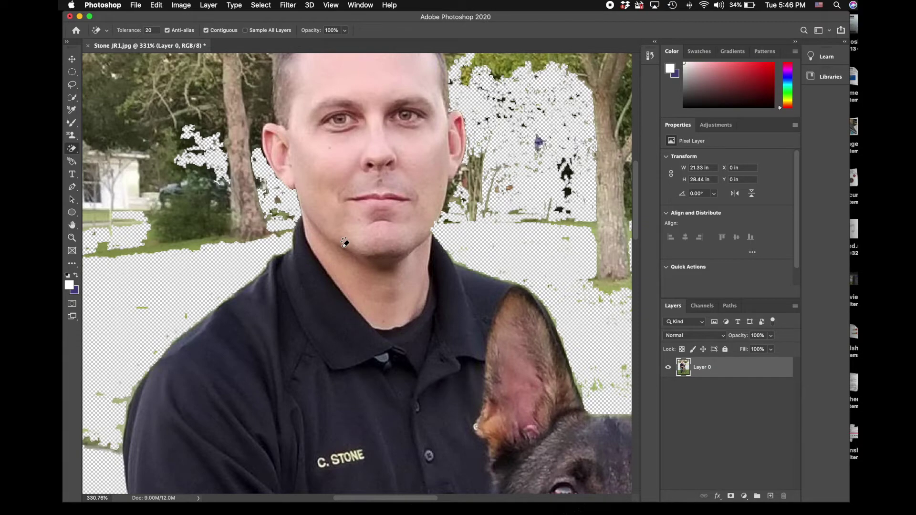
{"action": "scroll", "coordinate": [345, 243], "scroll_direction": "down", "scroll_amount": 6}
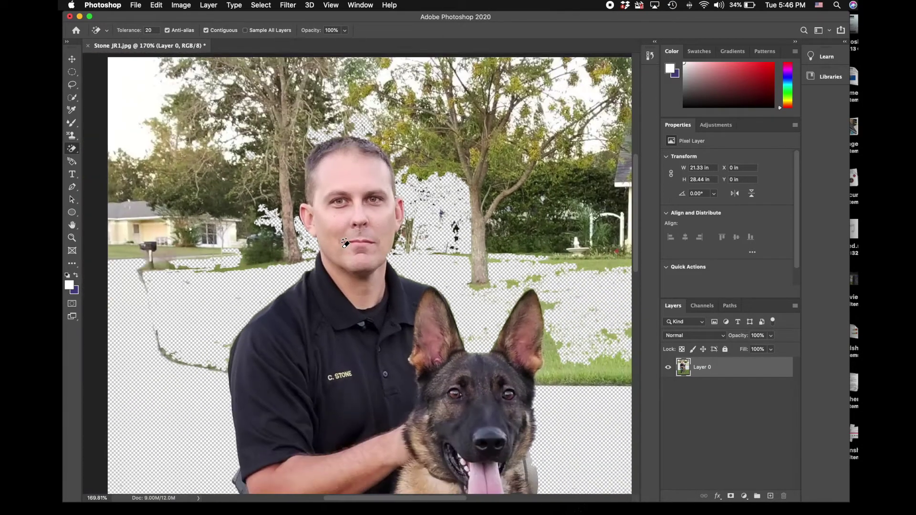
{"action": "scroll", "coordinate": [344, 243], "scroll_direction": "down", "scroll_amount": 6}
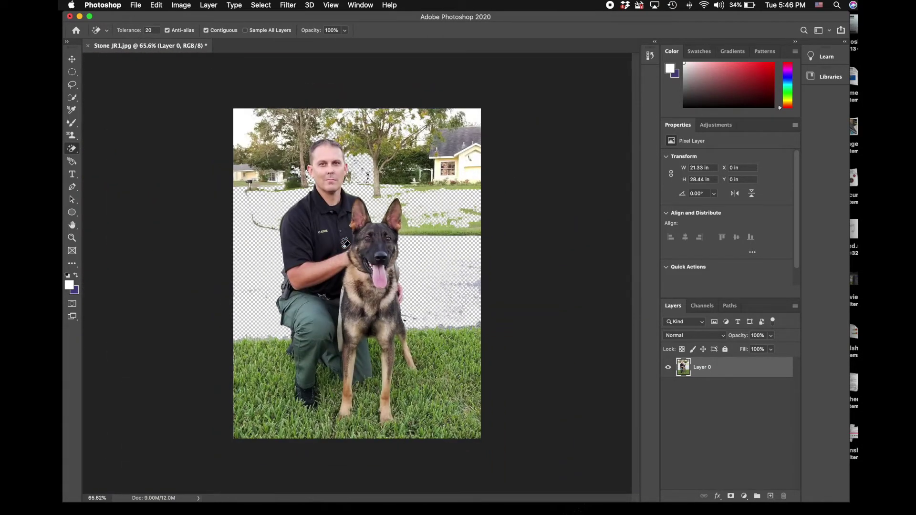
Step: Revert the photo to its saved version and draw a tall elliptical selection around the man and dog
{"action": "left_click", "coordinate": [136, 5]}
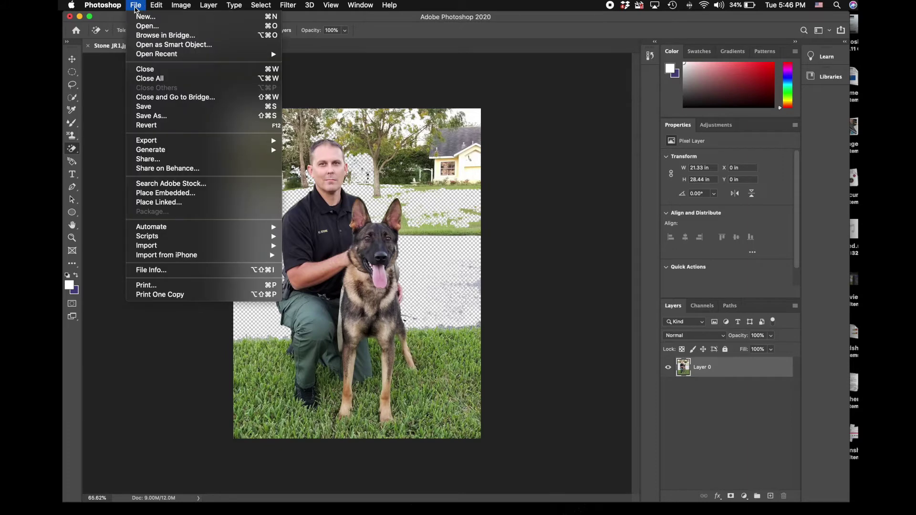
{"action": "left_click", "coordinate": [143, 125]}
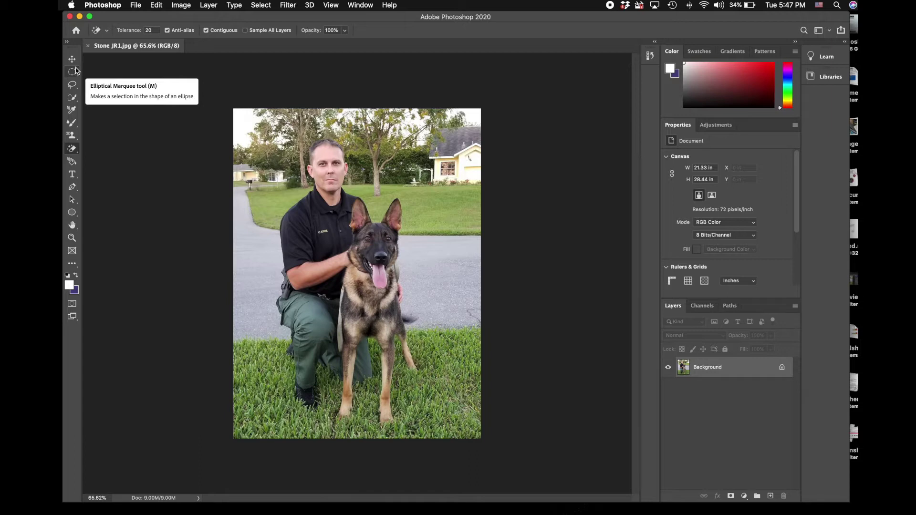
{"action": "left_click", "coordinate": [75, 71]}
{"action": "left_click", "coordinate": [103, 80]}
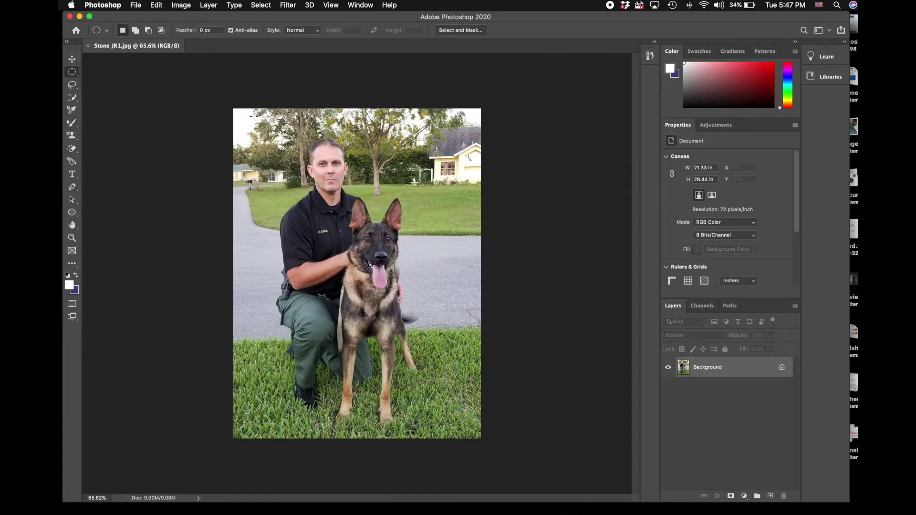
{"action": "left_click_drag", "start_coordinate": [242, 114], "coordinate": [457, 411]}
Step: Feather the edge of the elliptical selection
{"action": "right_click", "coordinate": [436, 176]}
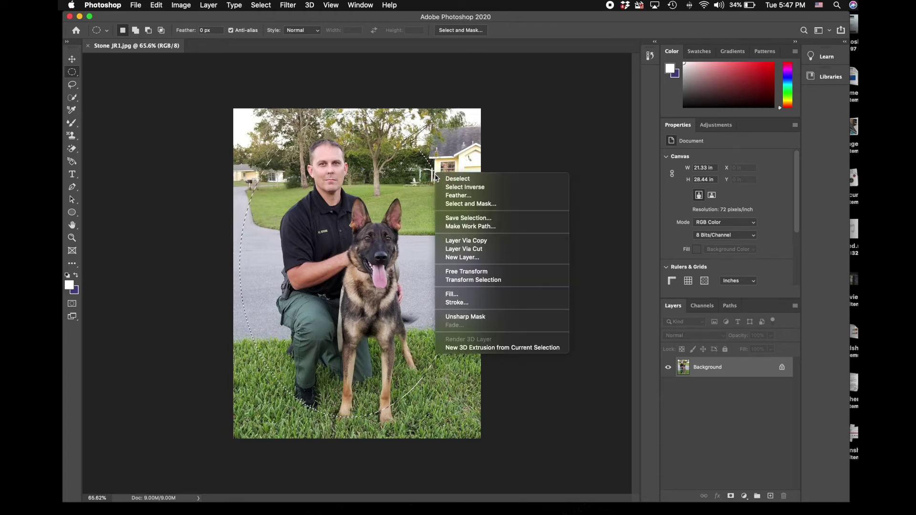
{"action": "left_click", "coordinate": [466, 196]}
{"action": "left_click", "coordinate": [401, 207]}
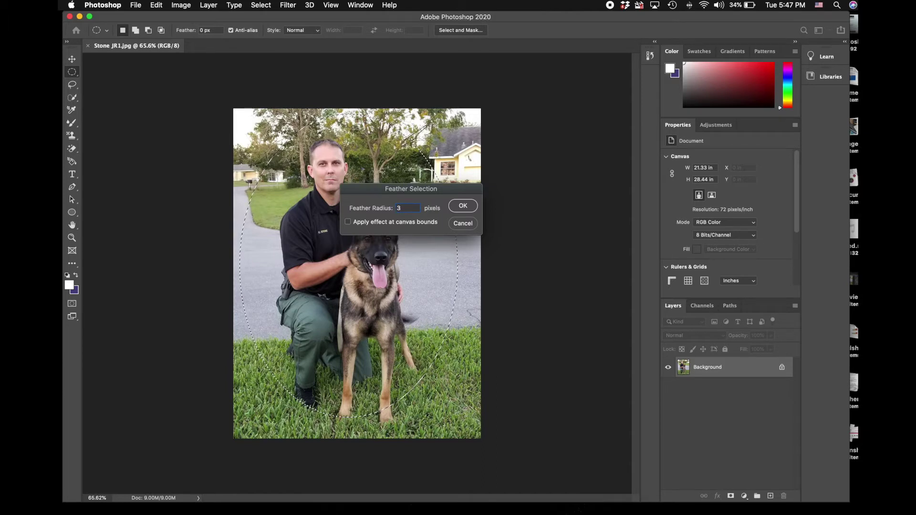
{"action": "left_click", "coordinate": [458, 206]}
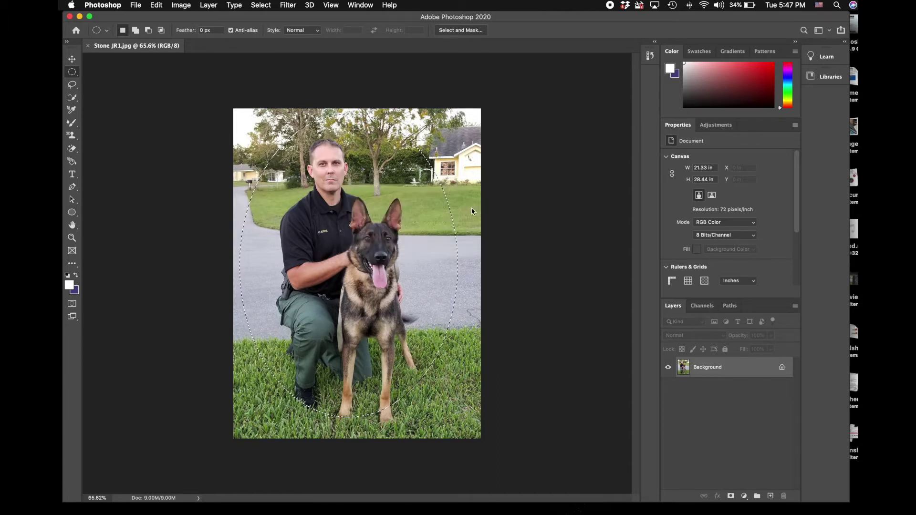
Step: Cut the feathered ellipse onto its own layer with Layer Via Cut
{"action": "right_click", "coordinate": [453, 232]}
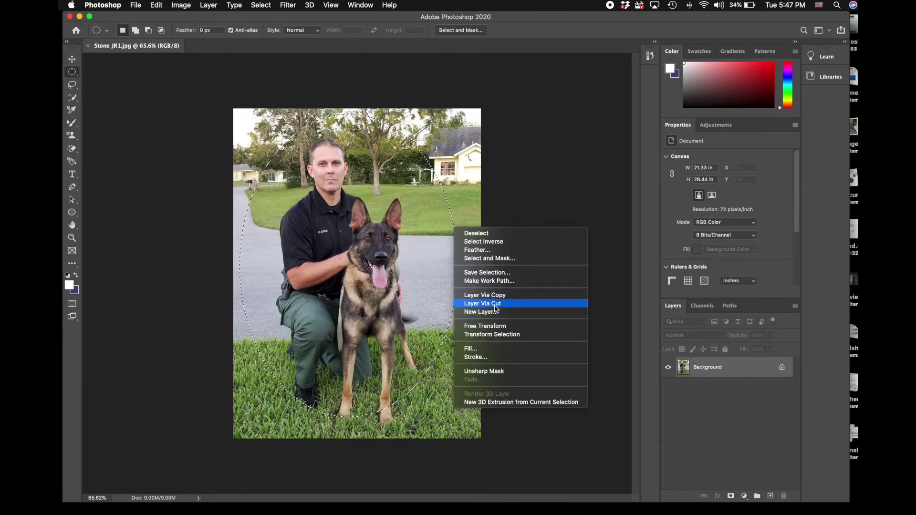
{"action": "left_click", "coordinate": [446, 219]}
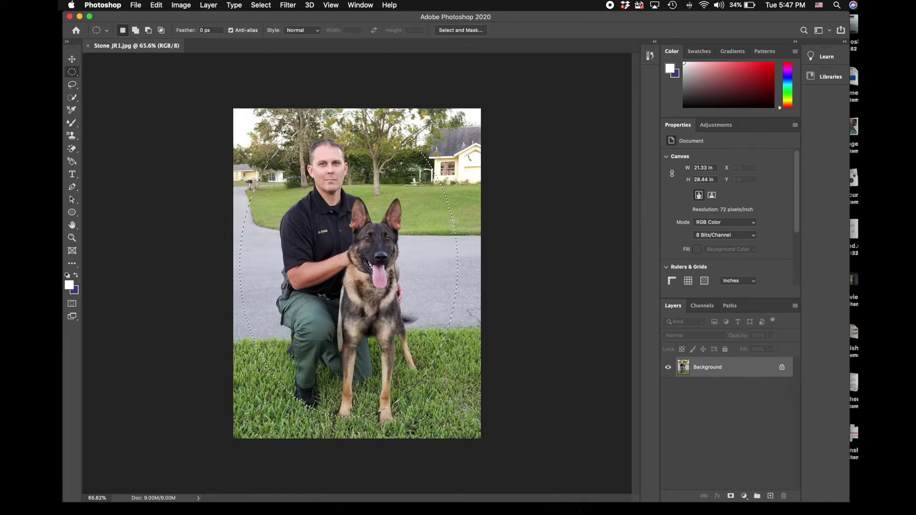
{"action": "right_click", "coordinate": [453, 222]}
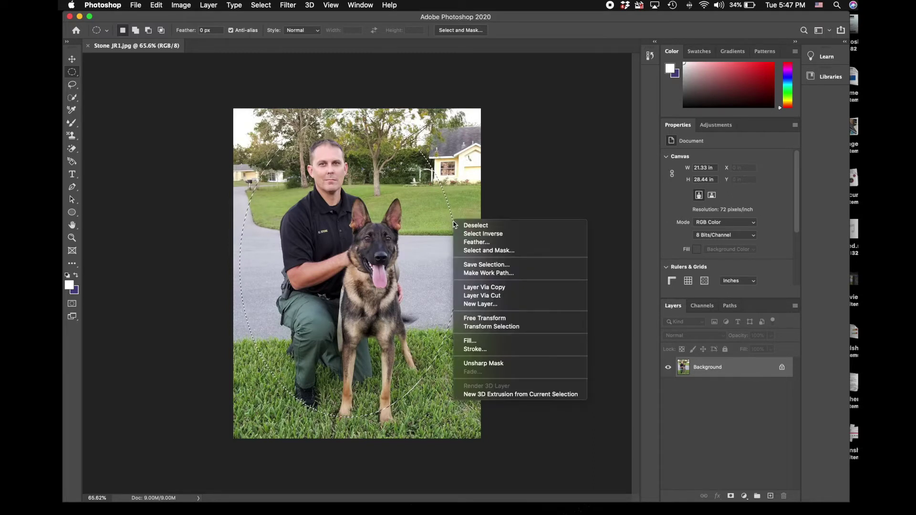
{"action": "left_click", "coordinate": [492, 297]}
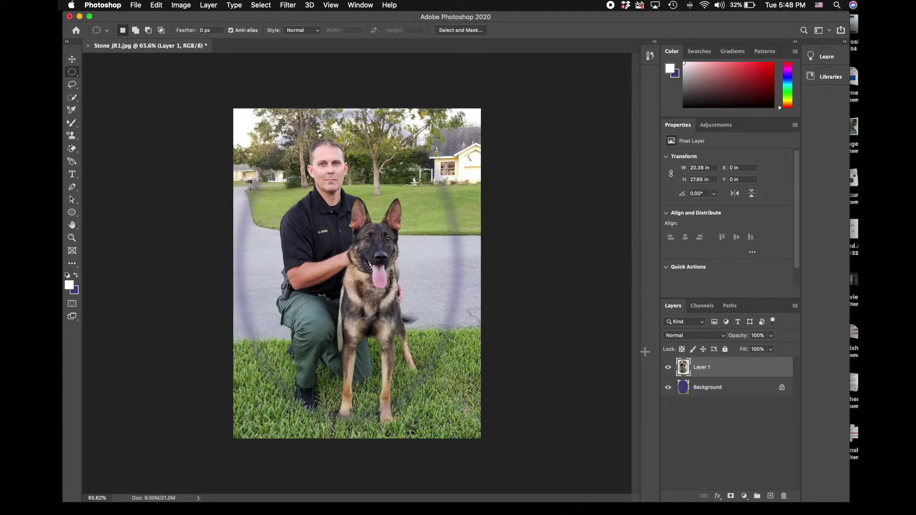
Step: Hide the Background layer and delete it, keeping only the oval cutout layer
{"action": "left_click", "coordinate": [669, 388]}
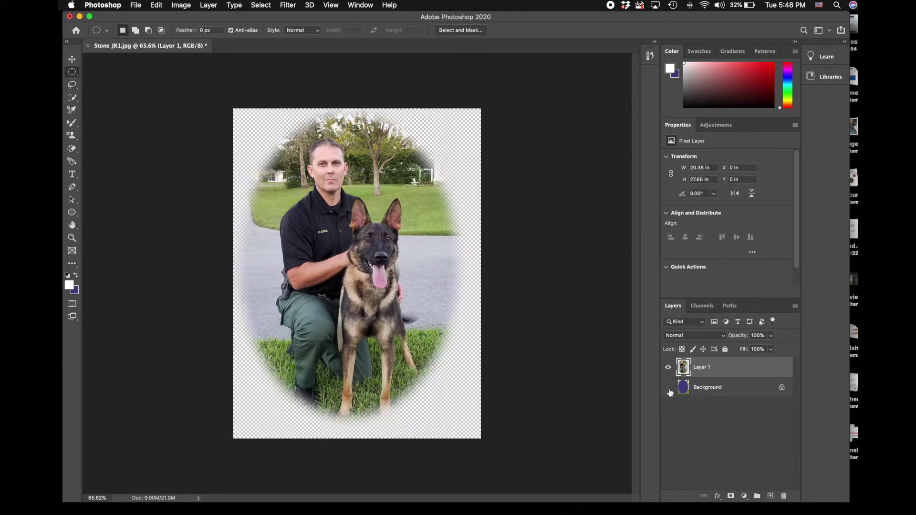
{"action": "left_click", "coordinate": [707, 389]}
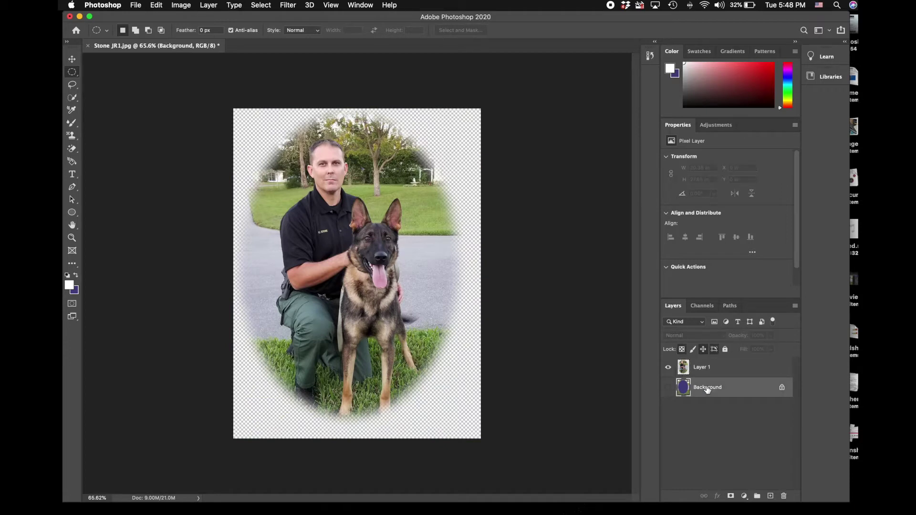
{"action": "left_click", "coordinate": [784, 496]}
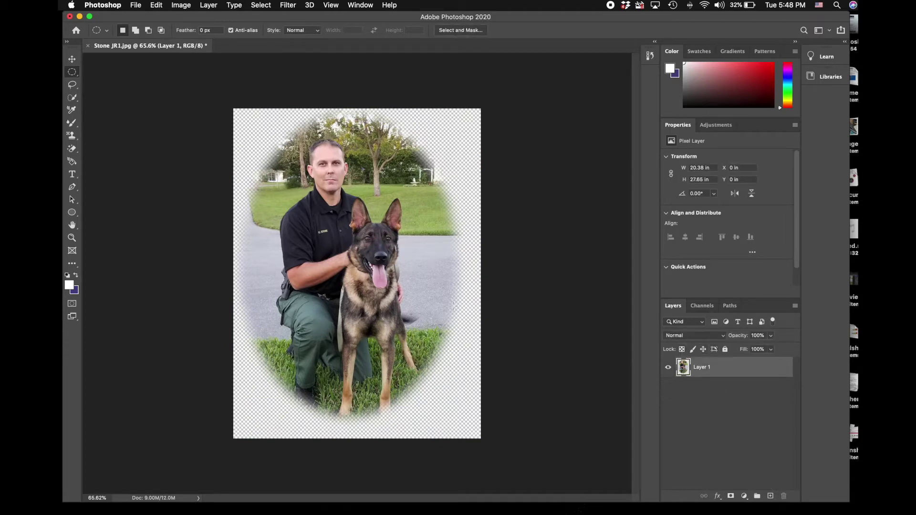
Step: Erase a stroke across the small house left of the man's head using the regular Eraser Tool
{"action": "scroll", "coordinate": [315, 225], "scroll_direction": "up", "scroll_amount": 5}
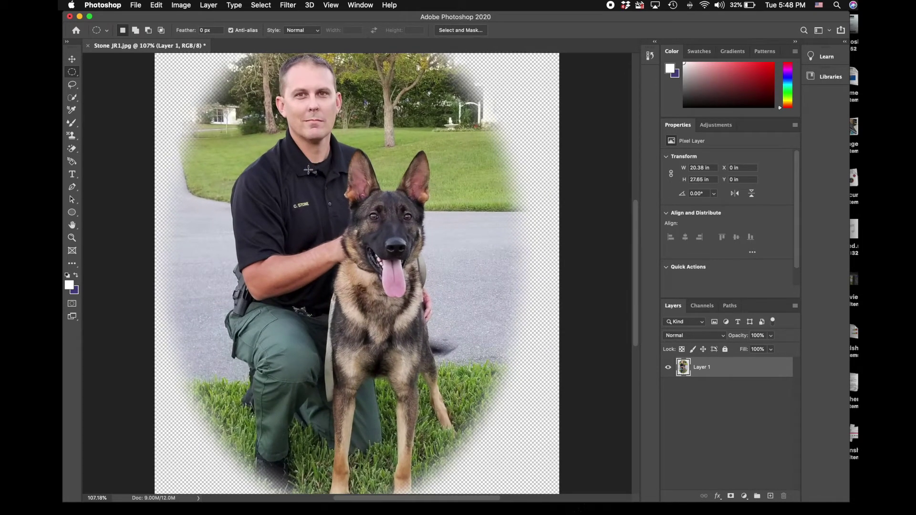
{"action": "left_click", "coordinate": [78, 152]}
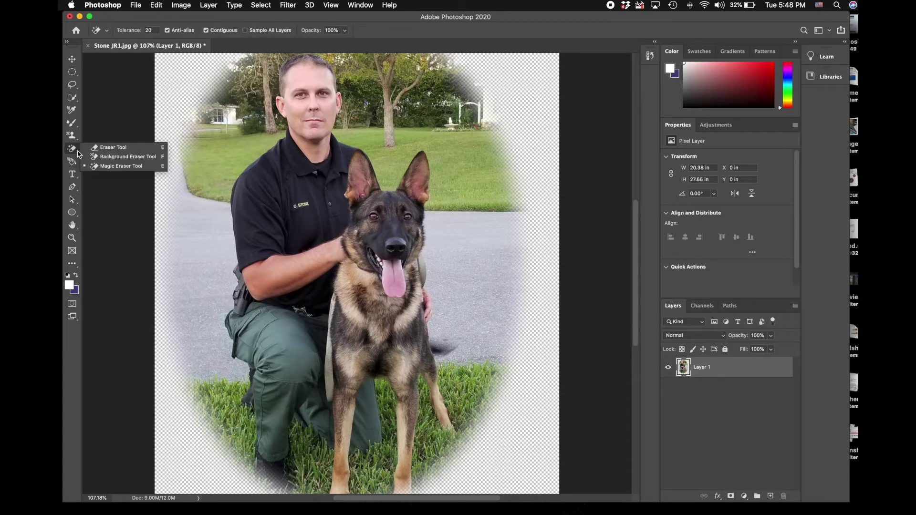
{"action": "left_click", "coordinate": [116, 147]}
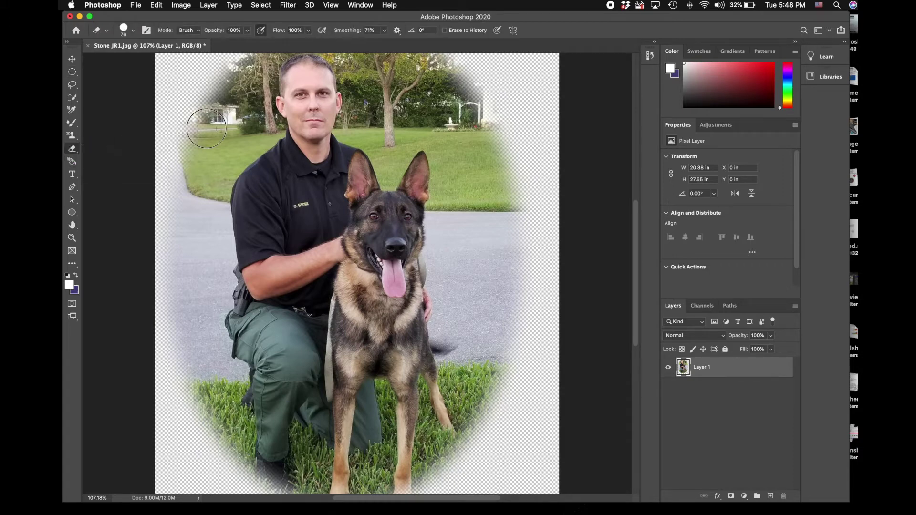
{"action": "left_click_drag", "start_coordinate": [209, 128], "coordinate": [244, 114]}
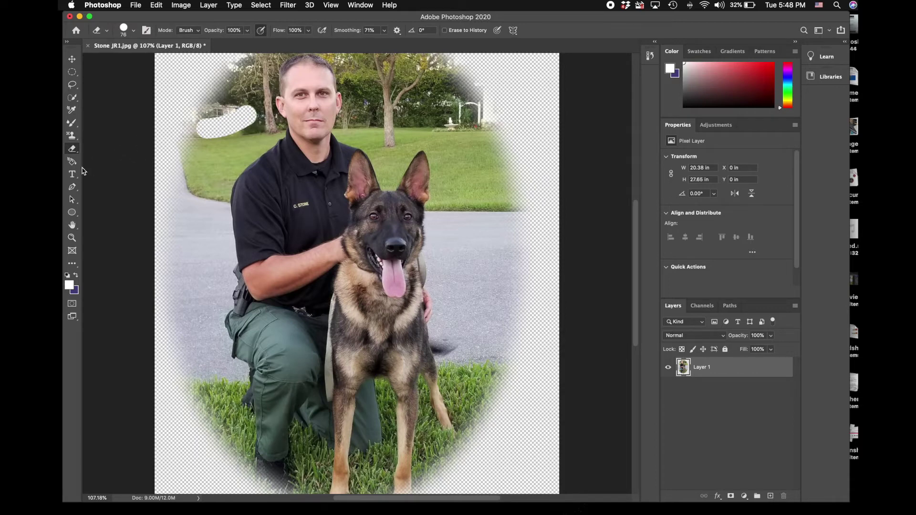
Step: Erase the road on both sides of the man and dog with the Magic Eraser at tolerance 20
{"action": "right_click", "coordinate": [73, 149]}
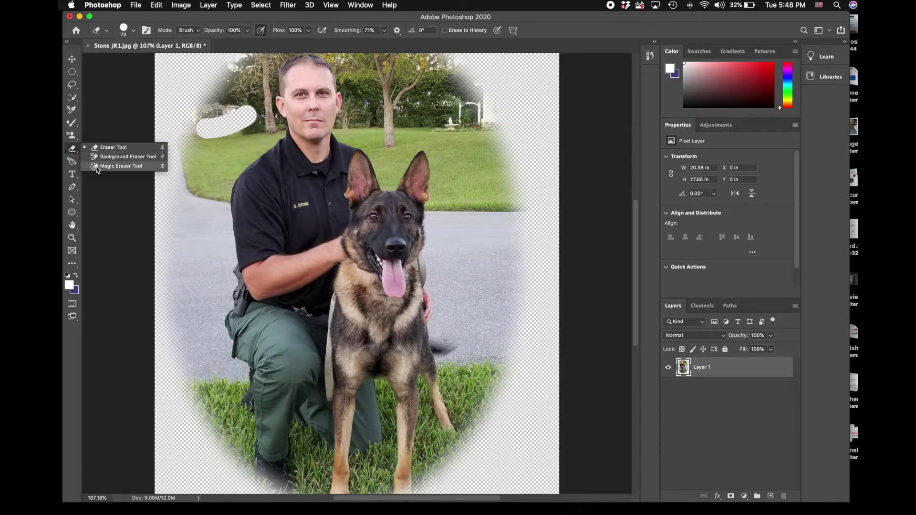
{"action": "left_click", "coordinate": [115, 164]}
{"action": "left_click", "coordinate": [195, 231]}
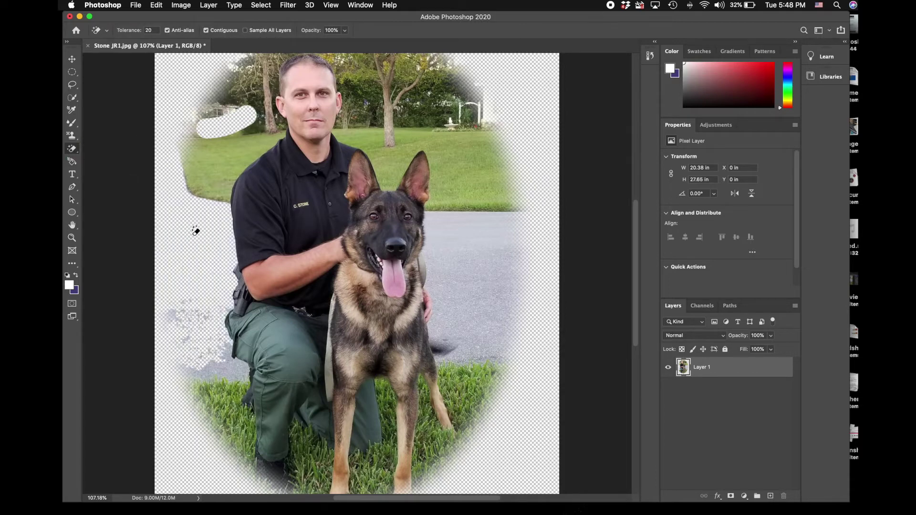
{"action": "left_click", "coordinate": [218, 358]}
{"action": "left_click", "coordinate": [460, 295]}
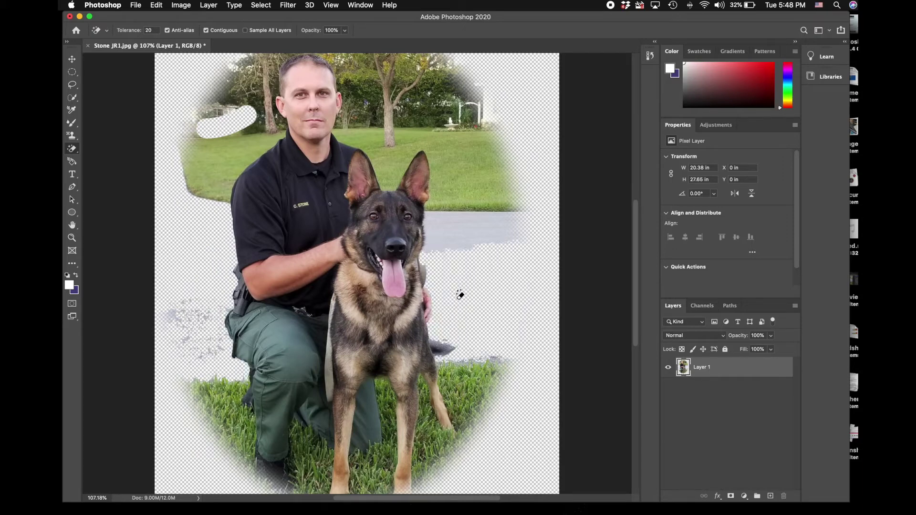
{"action": "left_click", "coordinate": [458, 236]}
Step: Erase the lawn on both sides of the man and part of the right tree's trunk with the Magic Eraser
{"action": "left_click", "coordinate": [454, 196]}
{"action": "left_click", "coordinate": [455, 170]}
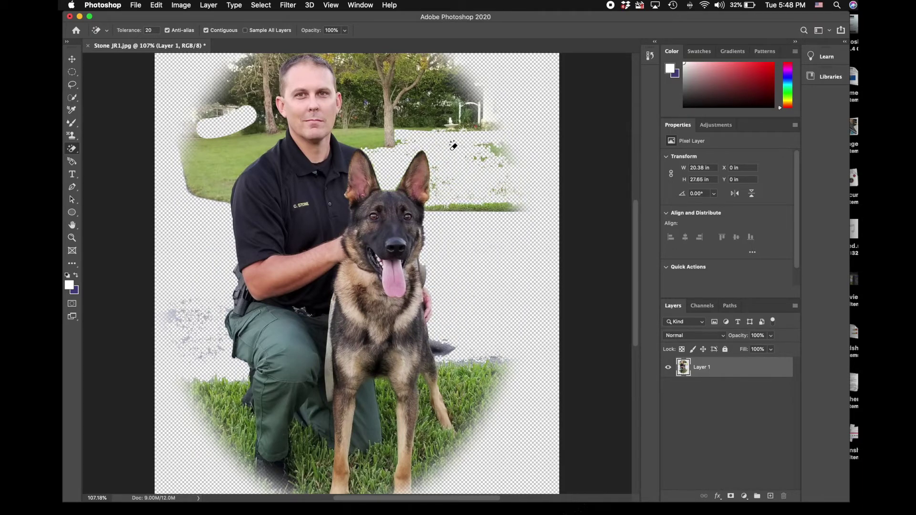
{"action": "left_click", "coordinate": [388, 141]}
{"action": "left_click", "coordinate": [361, 136]}
{"action": "left_click", "coordinate": [336, 131]}
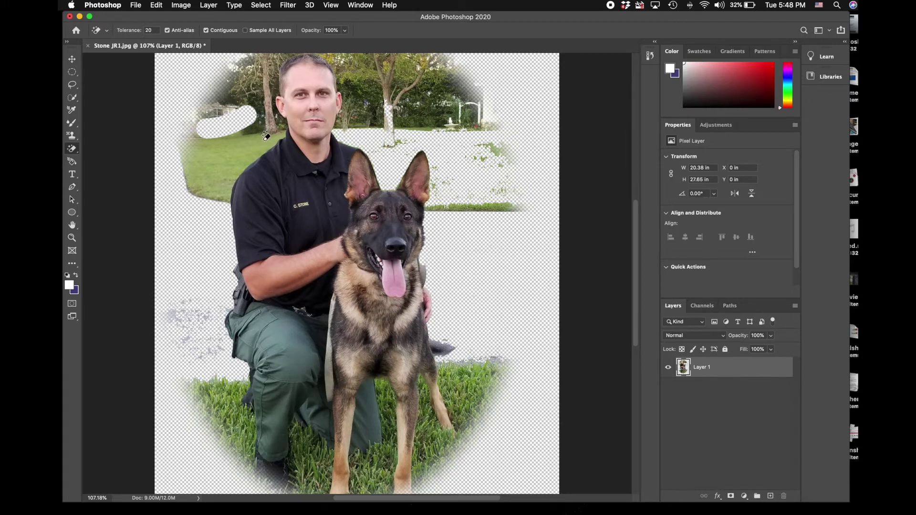
{"action": "left_click", "coordinate": [255, 143]}
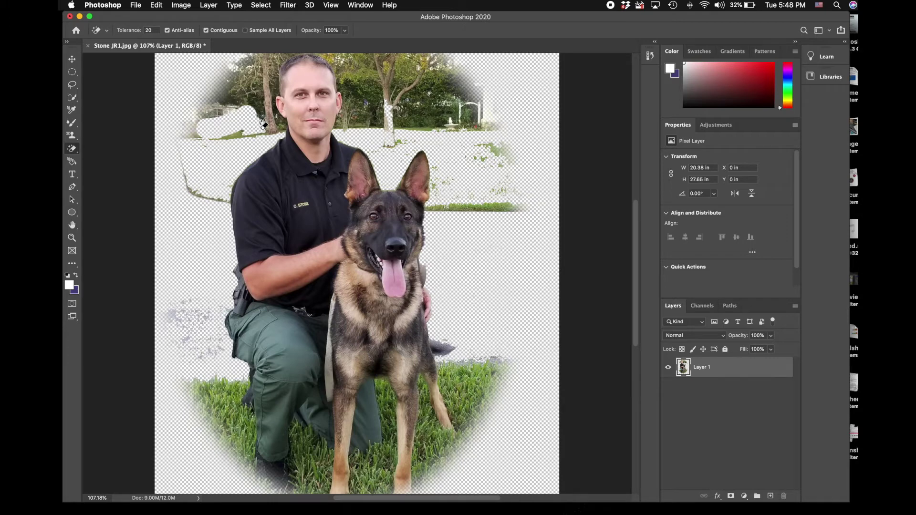
Step: Erase patches of foliage beside the man's head, including the hedge between his ear and the right tree
{"action": "left_click", "coordinate": [282, 125]}
{"action": "scroll", "coordinate": [305, 81], "scroll_direction": "up", "scroll_amount": 5}
{"action": "left_click", "coordinate": [358, 180]}
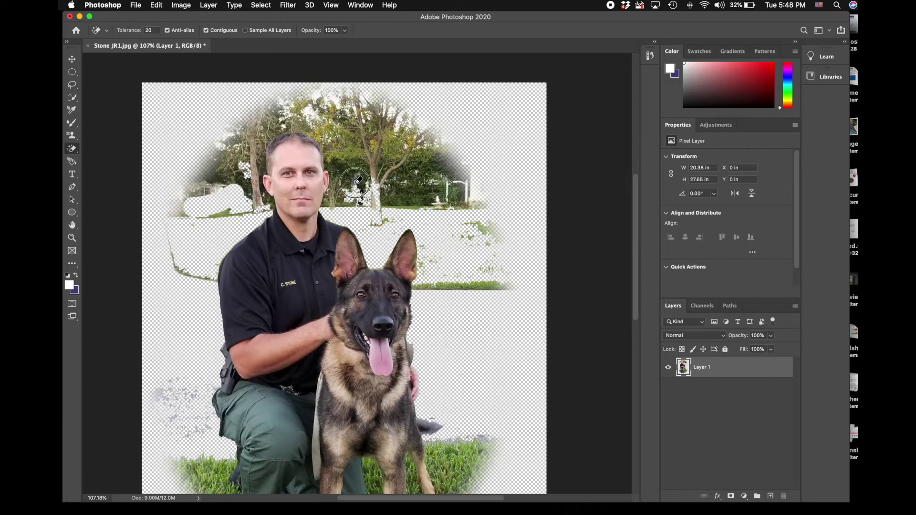
{"action": "left_click", "coordinate": [348, 162]}
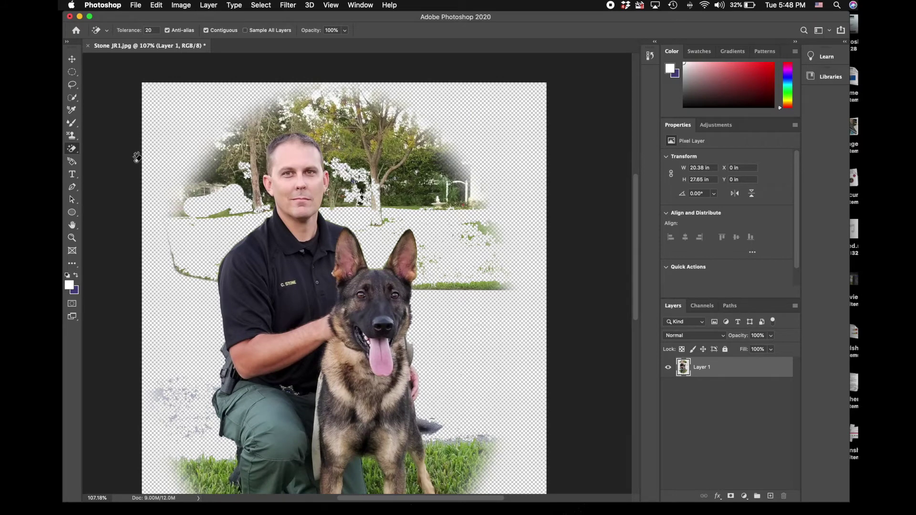
Step: Switch to the regular Eraser Tool and erase a single dab of foliage just above the man's hair
{"action": "left_click", "coordinate": [72, 152]}
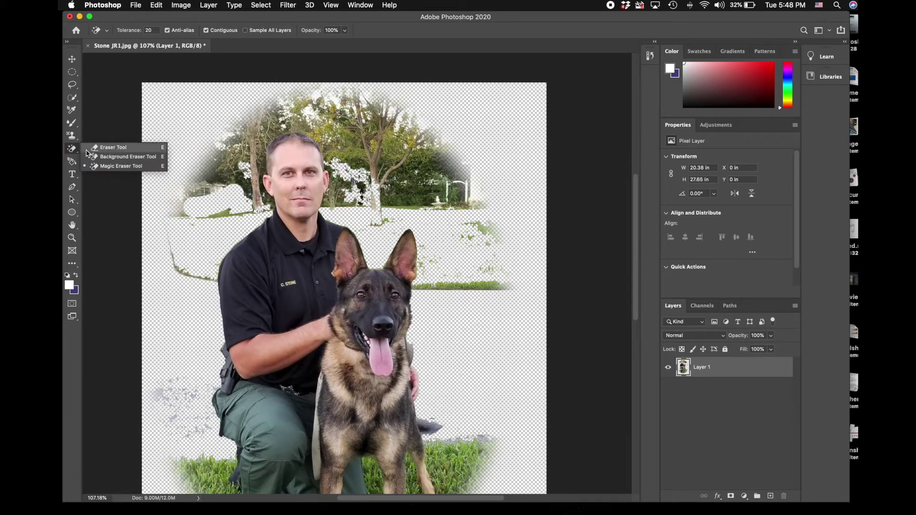
{"action": "left_click", "coordinate": [103, 152]}
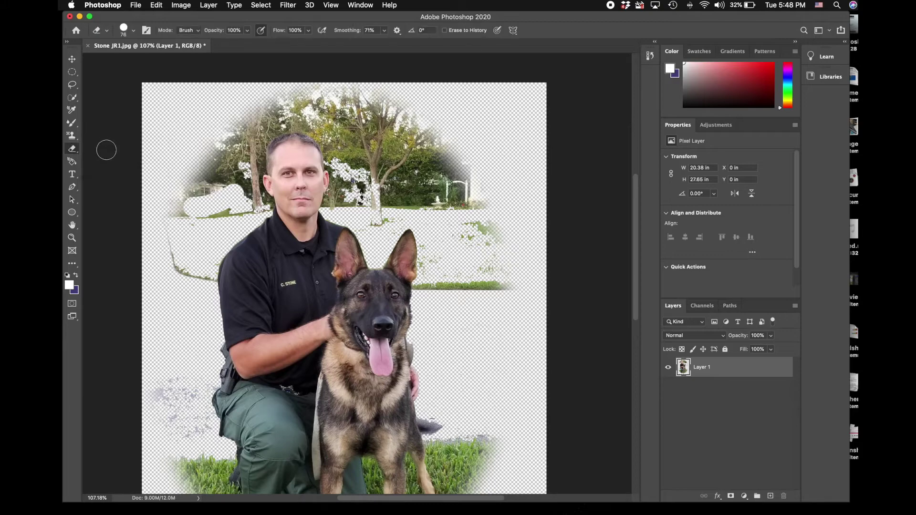
{"action": "key", "text": "super+plus"}
{"action": "scroll", "coordinate": [375, 170], "scroll_direction": "up", "scroll_amount": 5}
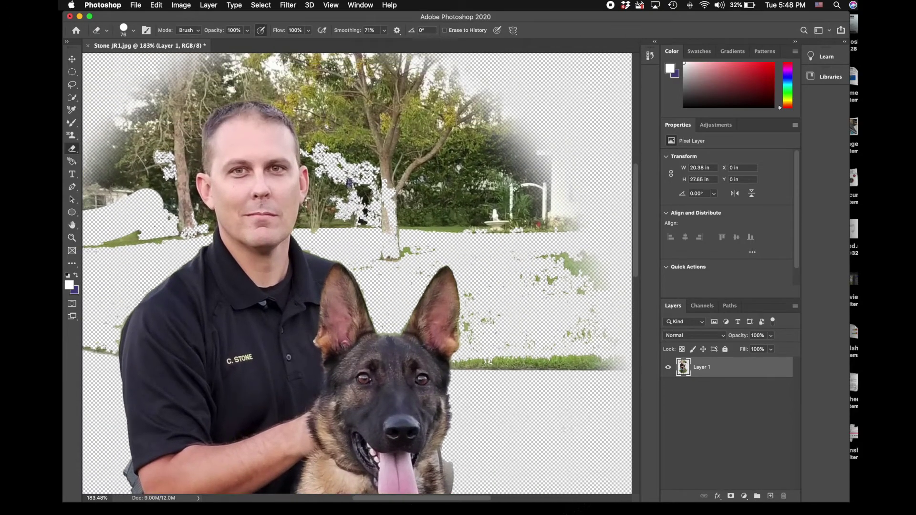
{"action": "left_click", "coordinate": [265, 135]}
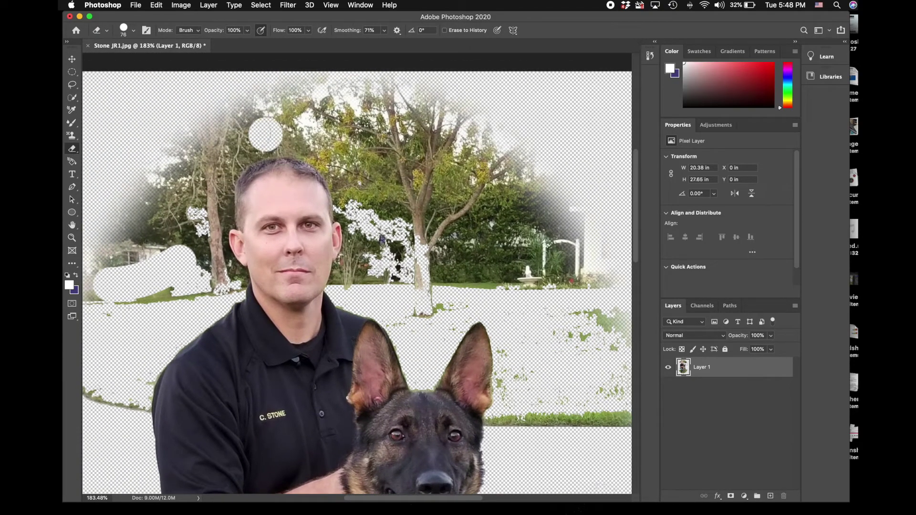
Step: Enlarge the eraser brush to about 178 px and erase the band of treetops above the man's head
{"action": "right_click", "coordinate": [198, 113]}
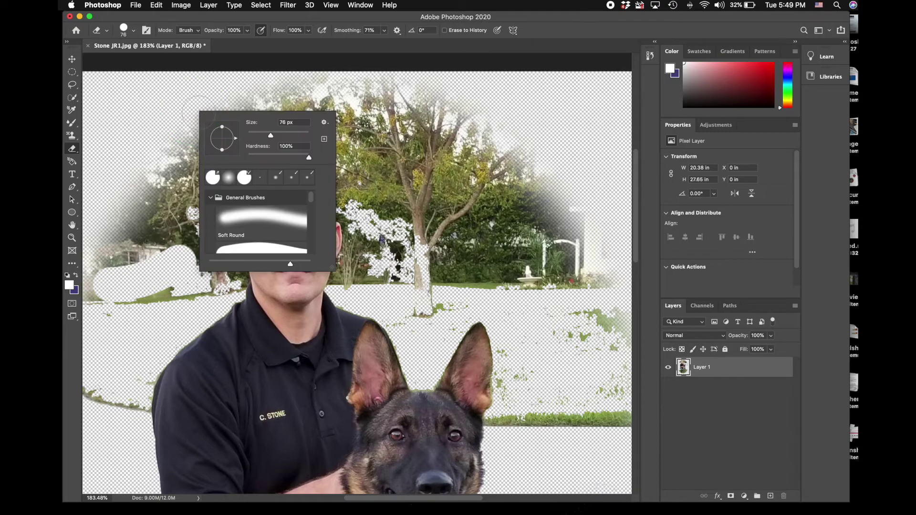
{"action": "left_click", "coordinate": [291, 135]}
{"action": "key", "text": "Return"}
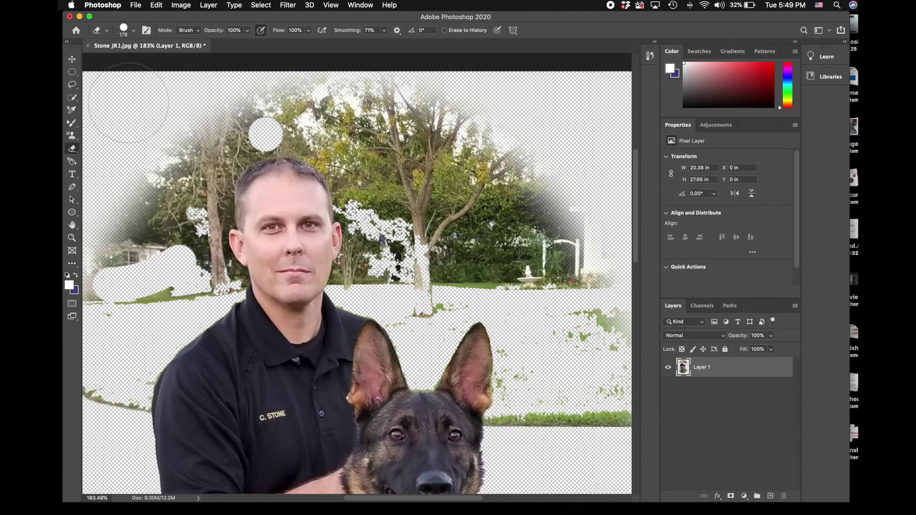
{"action": "left_click_drag", "start_coordinate": [179, 107], "coordinate": [626, 112]}
Step: Erase the trees, hedge and leftover grass right of the man's head and around the dog's ears
{"action": "scroll", "coordinate": [607, 106], "scroll_direction": "right", "scroll_amount": 8}
{"action": "scroll", "coordinate": [607, 106], "scroll_direction": "down", "scroll_amount": 2}
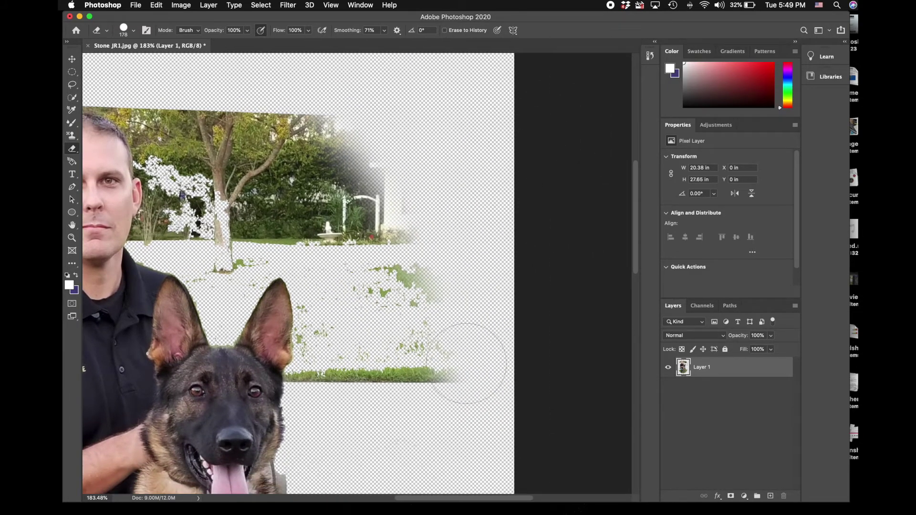
{"action": "left_click_drag", "start_coordinate": [471, 364], "coordinate": [454, 445]}
{"action": "mouse_move", "coordinate": [328, 419]}
{"action": "left_mouse_down"}
{"action": "mouse_move", "coordinate": [323, 391]}
{"action": "mouse_move", "coordinate": [336, 366]}
{"action": "mouse_move", "coordinate": [341, 280]}
{"action": "mouse_move", "coordinate": [372, 376]}
{"action": "mouse_move", "coordinate": [389, 403]}
{"action": "mouse_move", "coordinate": [407, 385]}
{"action": "mouse_move", "coordinate": [410, 249]}
{"action": "mouse_move", "coordinate": [403, 185]}
{"action": "mouse_move", "coordinate": [382, 132]}
{"action": "mouse_move", "coordinate": [357, 113]}
{"action": "mouse_move", "coordinate": [306, 101]}
{"action": "mouse_move", "coordinate": [169, 117]}
{"action": "mouse_move", "coordinate": [364, 181]}
{"action": "mouse_move", "coordinate": [378, 261]}
{"action": "mouse_move", "coordinate": [355, 247]}
{"action": "mouse_move", "coordinate": [279, 234]}
{"action": "mouse_move", "coordinate": [217, 236]}
{"action": "mouse_move", "coordinate": [218, 255]}
{"action": "mouse_move", "coordinate": [283, 163]}
{"action": "mouse_move", "coordinate": [246, 175]}
{"action": "mouse_move", "coordinate": [186, 221]}
{"action": "mouse_move", "coordinate": [198, 162]}
{"action": "mouse_move", "coordinate": [177, 116]}
{"action": "left_mouse_up"}
Step: Erase the outer foliage, house and lawn edge left of the man's head and shoulder
{"action": "scroll", "coordinate": [184, 102], "scroll_direction": "left", "scroll_amount": 10}
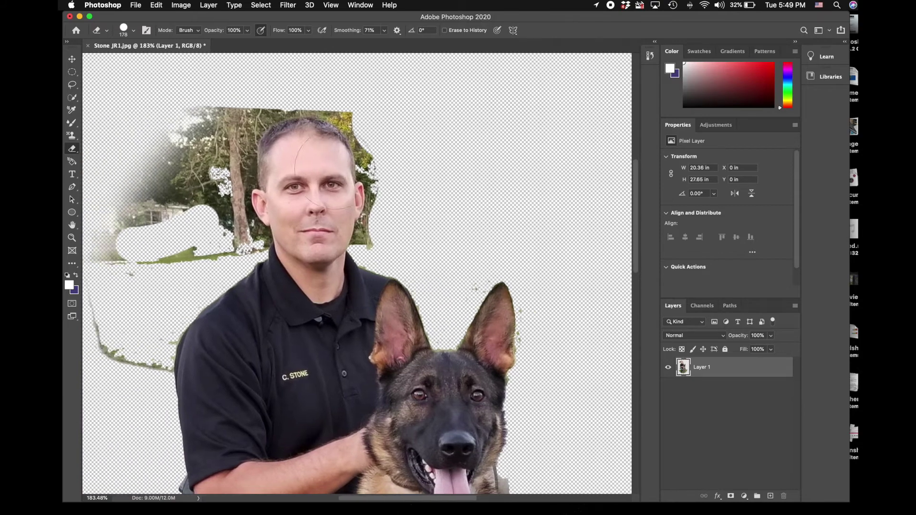
{"action": "scroll", "coordinate": [336, 169], "scroll_direction": "left", "scroll_amount": 1}
{"action": "mouse_move", "coordinate": [205, 124]}
{"action": "left_mouse_down"}
{"action": "mouse_move", "coordinate": [180, 170]}
{"action": "mouse_move", "coordinate": [112, 245]}
{"action": "mouse_move", "coordinate": [128, 384]}
{"action": "left_mouse_up"}
Step: Erase the remaining grass fringe beside the man's shoulder and the foliage left of his head
{"action": "scroll", "coordinate": [127, 389], "scroll_direction": "down", "scroll_amount": 3}
{"action": "scroll", "coordinate": [127, 388], "scroll_direction": "left", "scroll_amount": 2}
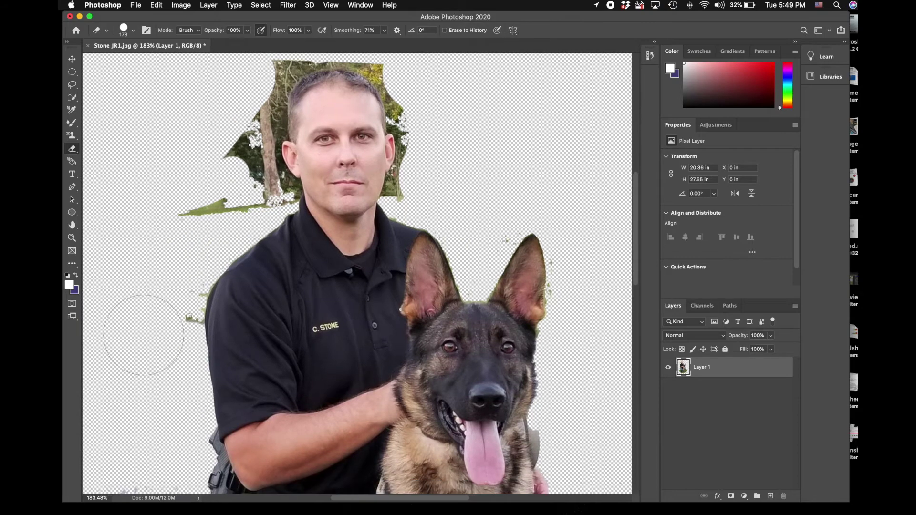
{"action": "mouse_move", "coordinate": [178, 339]}
{"action": "left_mouse_down"}
{"action": "mouse_move", "coordinate": [174, 292]}
{"action": "mouse_move", "coordinate": [190, 241]}
{"action": "mouse_move", "coordinate": [219, 190]}
{"action": "mouse_move", "coordinate": [255, 174]}
{"action": "mouse_move", "coordinate": [245, 174]}
{"action": "mouse_move", "coordinate": [257, 158]}
{"action": "mouse_move", "coordinate": [255, 115]}
{"action": "mouse_move", "coordinate": [243, 134]}
{"action": "left_mouse_up"}
{"action": "scroll", "coordinate": [238, 143], "scroll_direction": "down", "scroll_amount": 1}
{"action": "scroll", "coordinate": [239, 144], "scroll_direction": "down", "scroll_amount": 5}
{"action": "scroll", "coordinate": [239, 143], "scroll_direction": "left", "scroll_amount": 2}
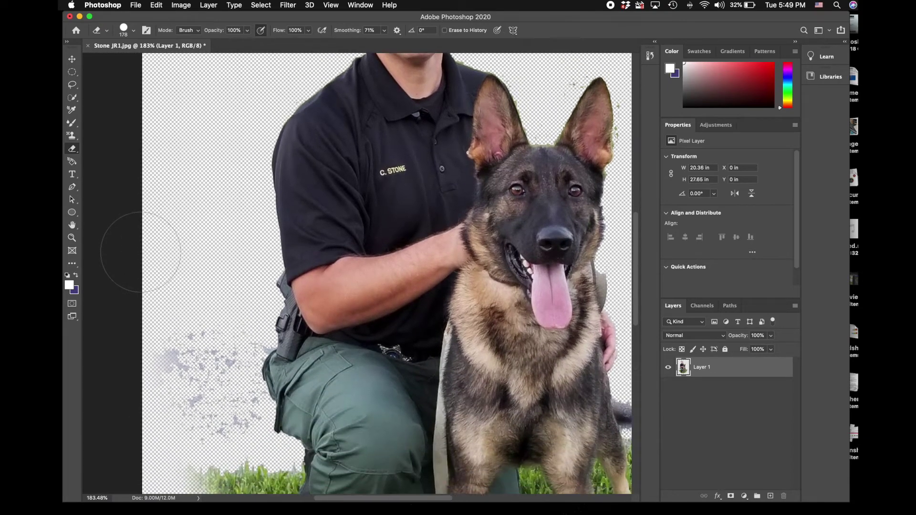
Step: Erase the grey specks beside the man's hip and the outer foliage above and around his head
{"action": "mouse_move", "coordinate": [185, 382]}
{"action": "left_mouse_down"}
{"action": "mouse_move", "coordinate": [231, 380]}
{"action": "mouse_move", "coordinate": [219, 307]}
{"action": "mouse_move", "coordinate": [233, 299]}
{"action": "left_mouse_up"}
{"action": "scroll", "coordinate": [229, 287], "scroll_direction": "up", "scroll_amount": 7}
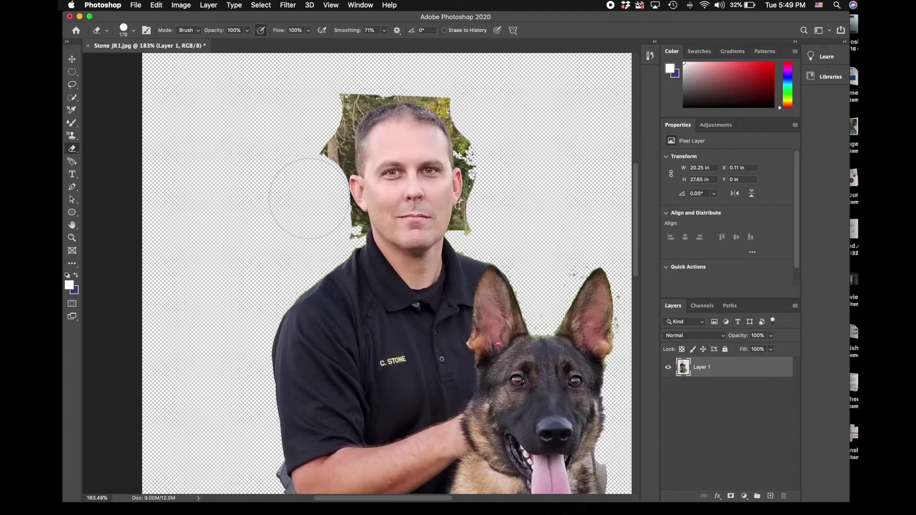
{"action": "scroll", "coordinate": [310, 159], "scroll_direction": "up", "scroll_amount": 1}
{"action": "mouse_move", "coordinate": [311, 158]}
{"action": "left_mouse_down"}
{"action": "mouse_move", "coordinate": [317, 127]}
{"action": "mouse_move", "coordinate": [360, 94]}
{"action": "mouse_move", "coordinate": [396, 94]}
{"action": "mouse_move", "coordinate": [454, 113]}
{"action": "mouse_move", "coordinate": [487, 149]}
{"action": "mouse_move", "coordinate": [504, 194]}
{"action": "mouse_move", "coordinate": [470, 139]}
{"action": "left_mouse_up"}
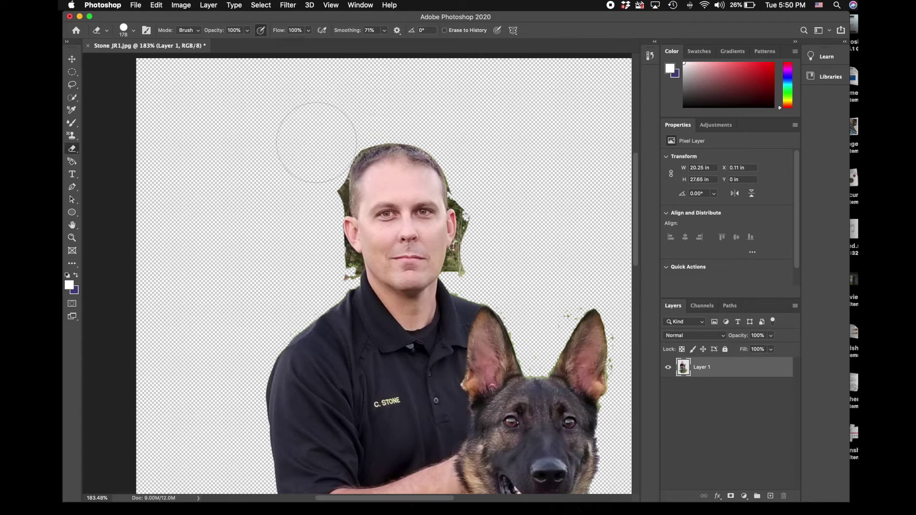
Step: Reduce the eraser brush to 75 px and erase the foliage closer to both sides of the man's head and his shoulder
{"action": "right_click", "coordinate": [312, 182]}
{"action": "left_click", "coordinate": [374, 193]}
{"action": "key", "text": "Return"}
{"action": "scroll", "coordinate": [334, 160], "scroll_direction": "up", "scroll_amount": 5}
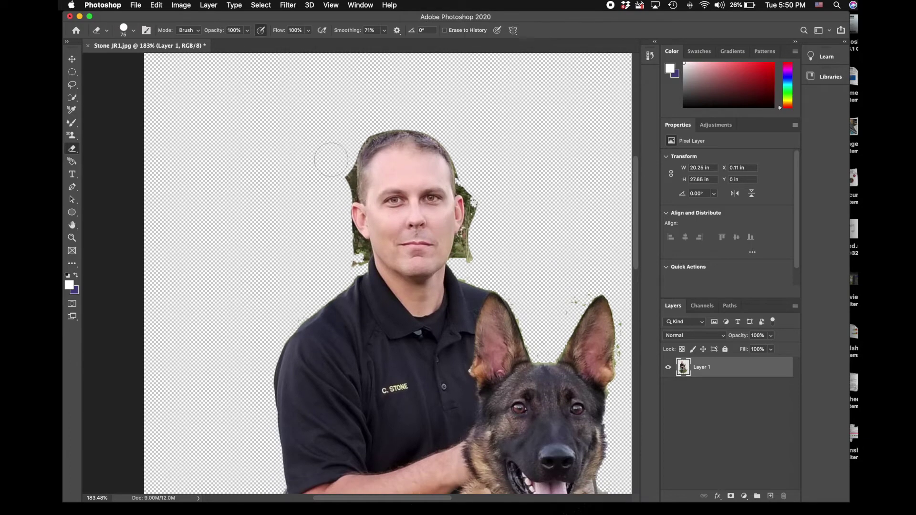
{"action": "scroll", "coordinate": [330, 159], "scroll_direction": "up", "scroll_amount": 2}
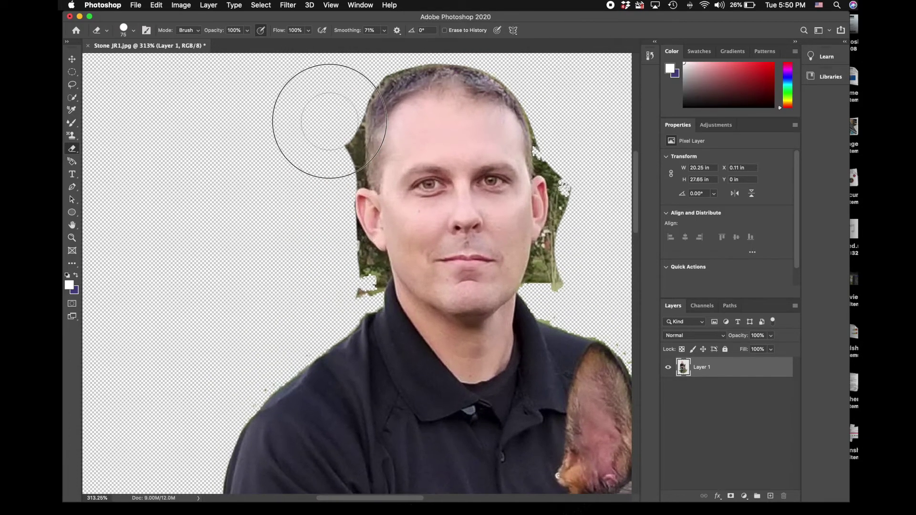
{"action": "left_click_drag", "start_coordinate": [335, 114], "coordinate": [334, 169]}
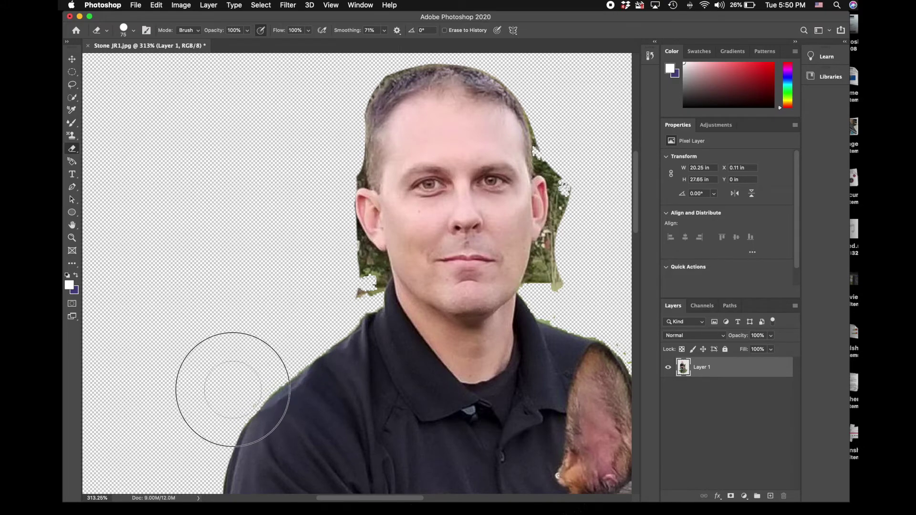
{"action": "left_click_drag", "start_coordinate": [327, 282], "coordinate": [353, 275]}
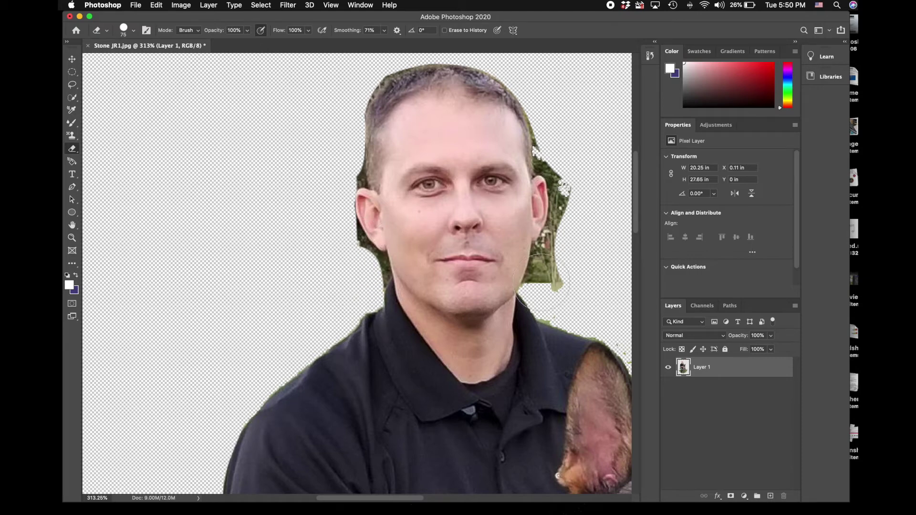
{"action": "mouse_move", "coordinate": [561, 278]}
{"action": "left_mouse_down"}
{"action": "mouse_move", "coordinate": [584, 234]}
{"action": "mouse_move", "coordinate": [562, 139]}
{"action": "left_mouse_up"}
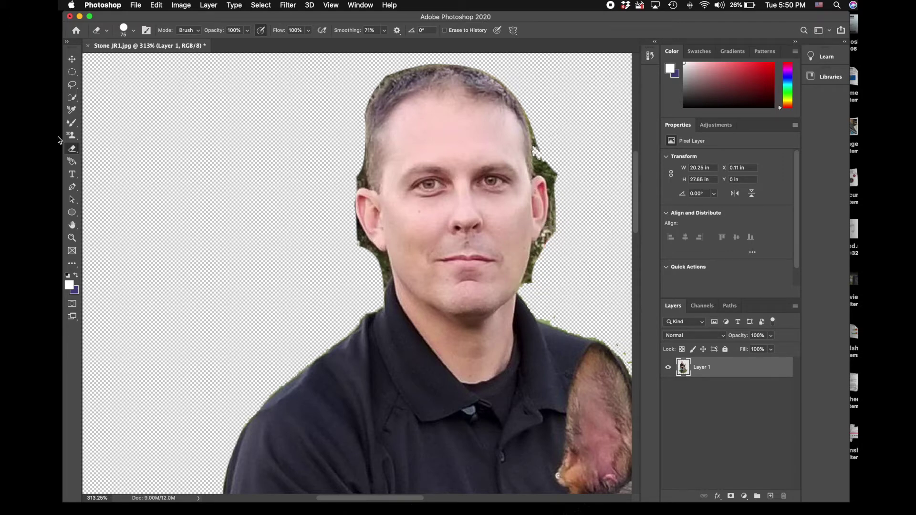
Step: Remove the dark foliage around the man's ears, jaw and neck with the Magic Eraser at tolerance 20
{"action": "right_click", "coordinate": [70, 150]}
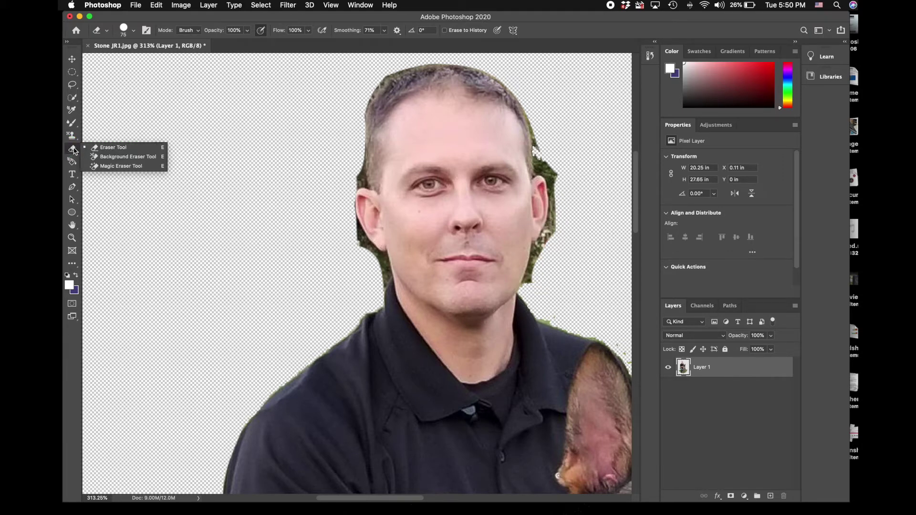
{"action": "left_click", "coordinate": [111, 166]}
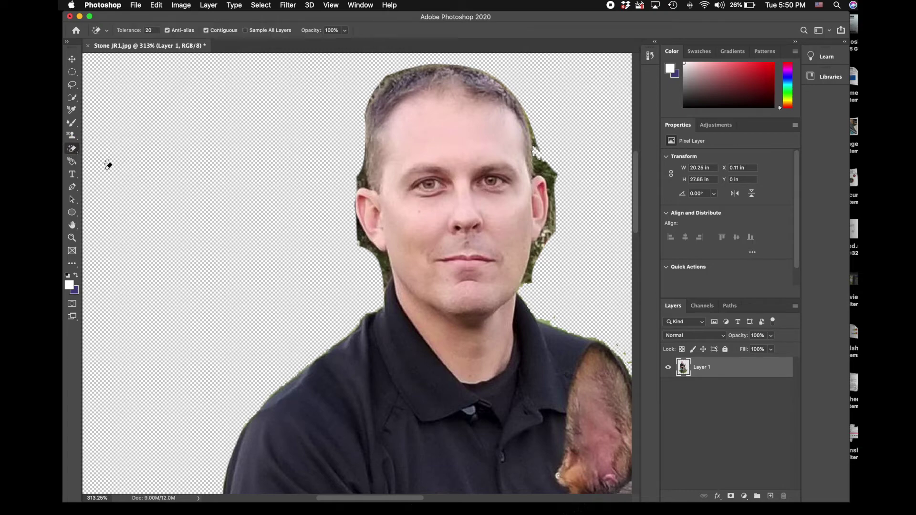
{"action": "left_click", "coordinate": [388, 278]}
{"action": "left_click", "coordinate": [384, 256]}
{"action": "left_click", "coordinate": [382, 253]}
{"action": "left_click", "coordinate": [375, 242]}
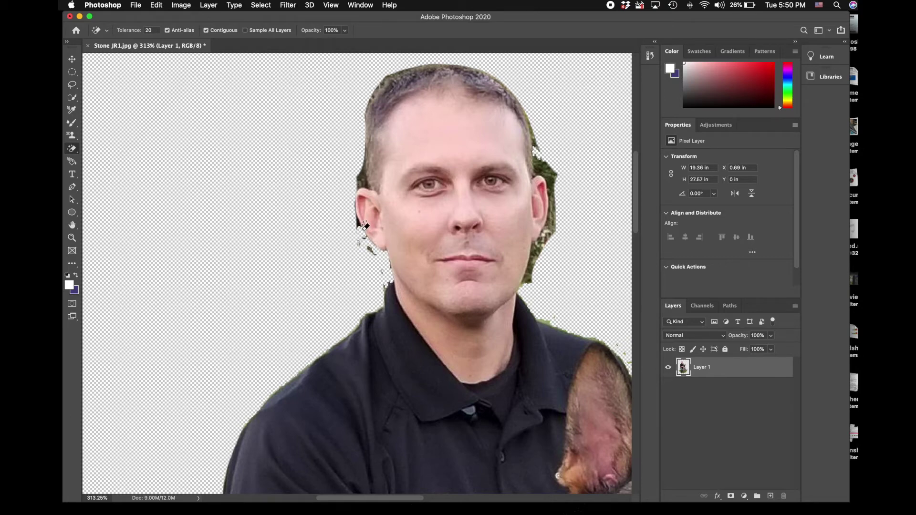
{"action": "left_click", "coordinate": [359, 228]}
{"action": "left_click", "coordinate": [542, 160]}
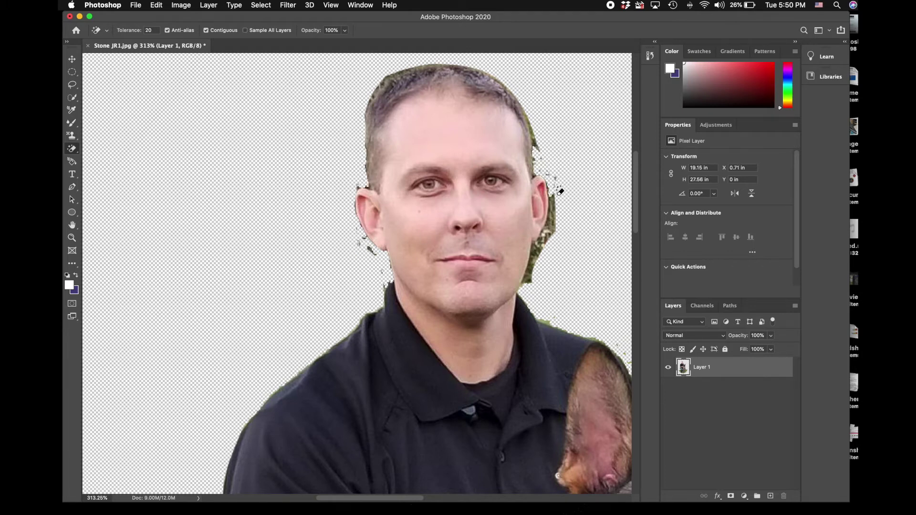
{"action": "left_click", "coordinate": [530, 280]}
{"action": "left_click", "coordinate": [536, 253]}
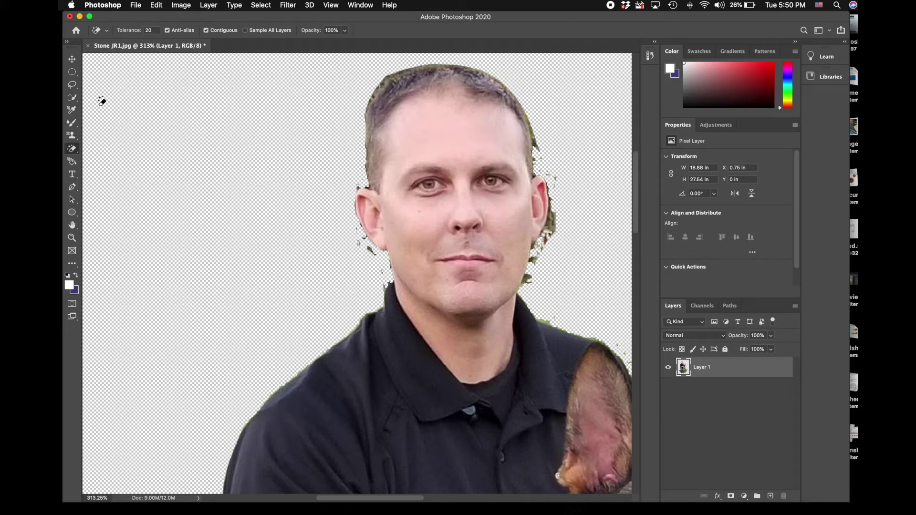
Step: Switch back to the regular Eraser and erase the leftover specks on both sides of the man's head
{"action": "right_click", "coordinate": [72, 149]}
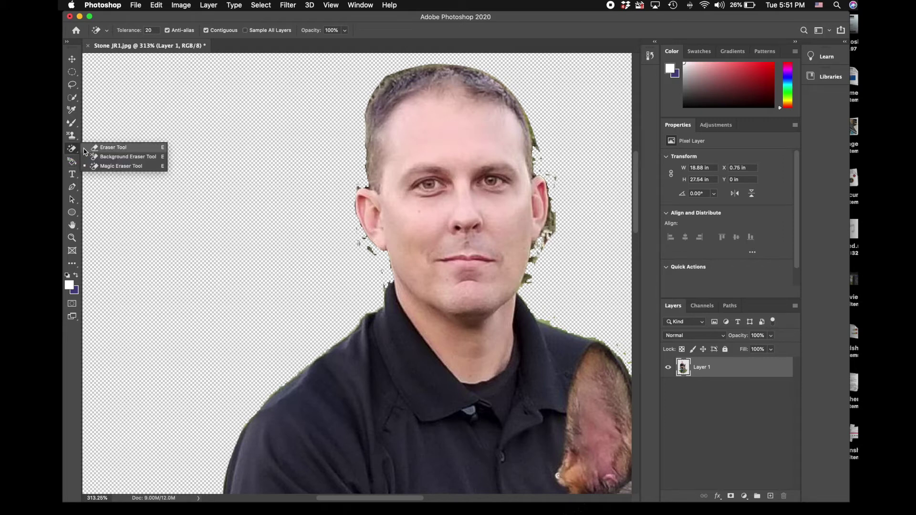
{"action": "left_click", "coordinate": [91, 148]}
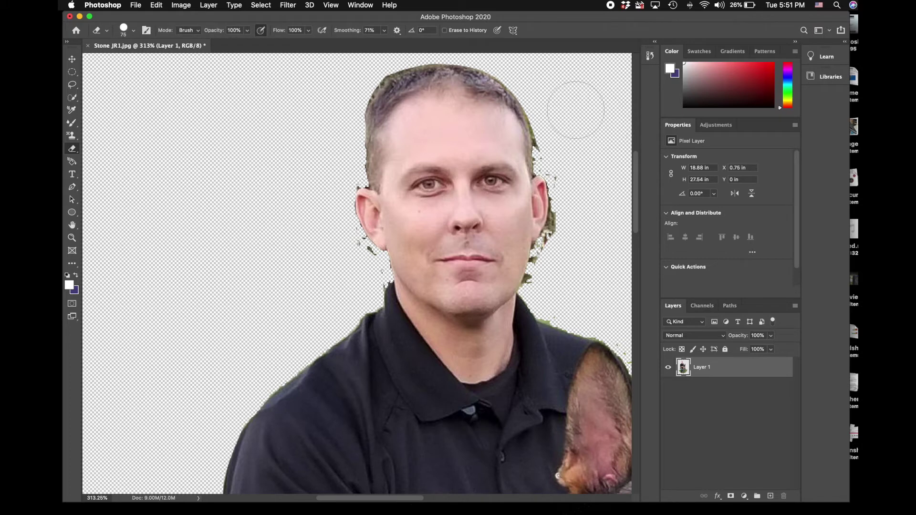
{"action": "mouse_move", "coordinate": [562, 109]}
{"action": "left_mouse_down"}
{"action": "mouse_move", "coordinate": [573, 127]}
{"action": "mouse_move", "coordinate": [562, 150]}
{"action": "mouse_move", "coordinate": [577, 164]}
{"action": "mouse_move", "coordinate": [583, 194]}
{"action": "mouse_move", "coordinate": [567, 253]}
{"action": "left_mouse_up"}
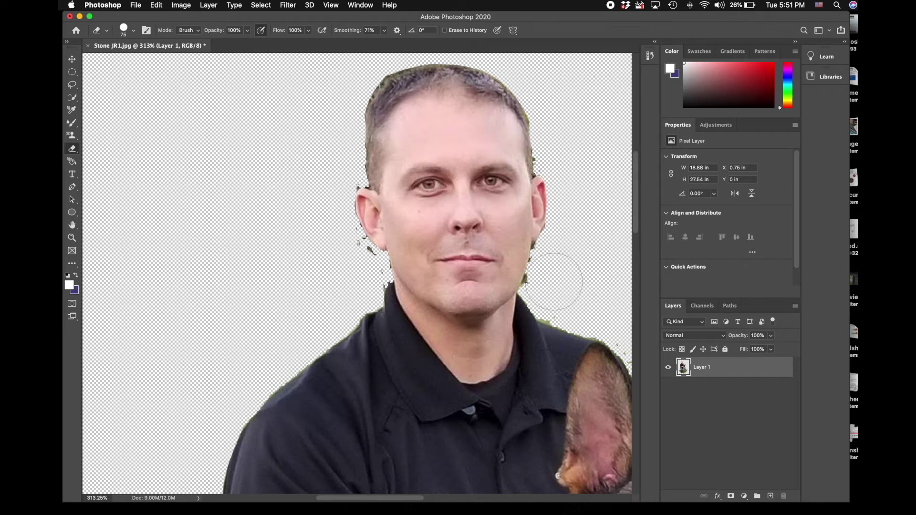
{"action": "mouse_move", "coordinate": [361, 270]}
{"action": "left_mouse_down"}
{"action": "mouse_move", "coordinate": [357, 256]}
{"action": "mouse_move", "coordinate": [337, 255]}
{"action": "mouse_move", "coordinate": [316, 174]}
{"action": "left_mouse_up"}
Step: Reduce the eraser brush to 14 px and erase the fine fringe along the man's ears, jaw, temple and the shoulder beside the dog
{"action": "right_click", "coordinate": [328, 175]}
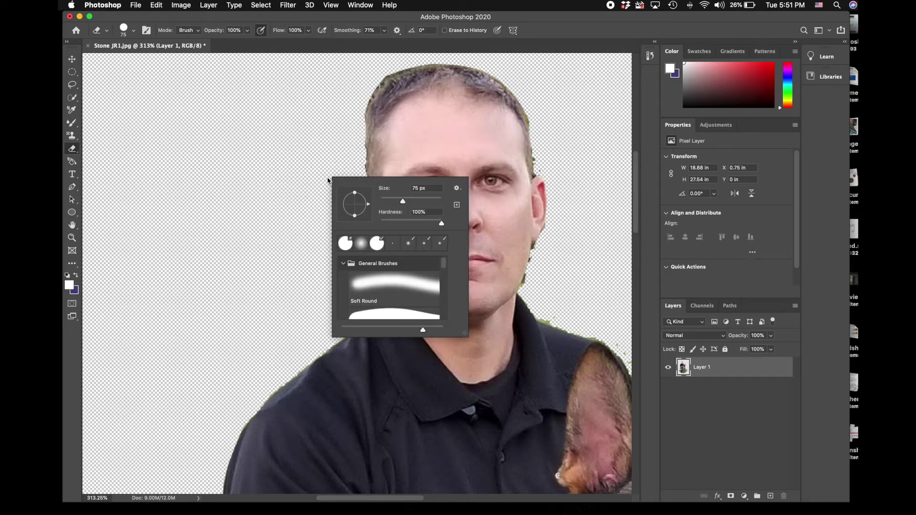
{"action": "right_click", "coordinate": [321, 135]}
{"action": "right_click", "coordinate": [255, 200]}
{"action": "left_click_drag", "start_coordinate": [326, 223], "coordinate": [318, 224]}
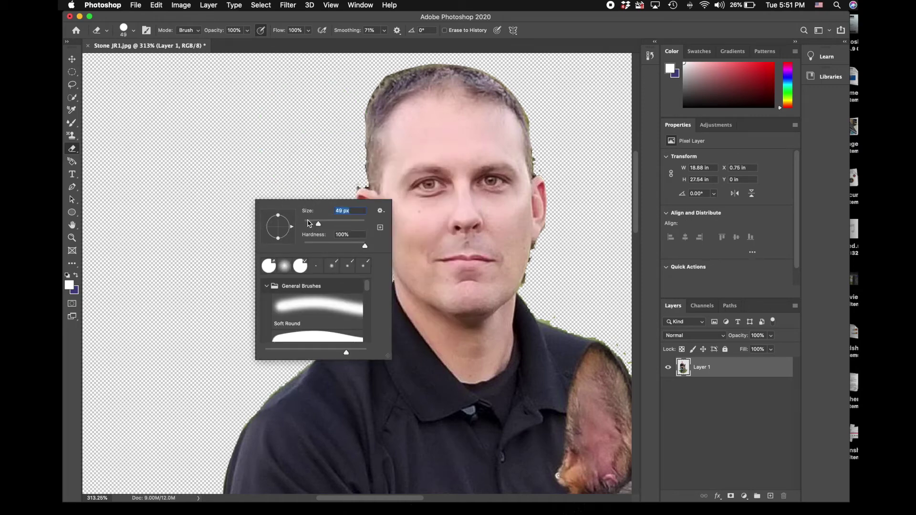
{"action": "key", "text": "Return"}
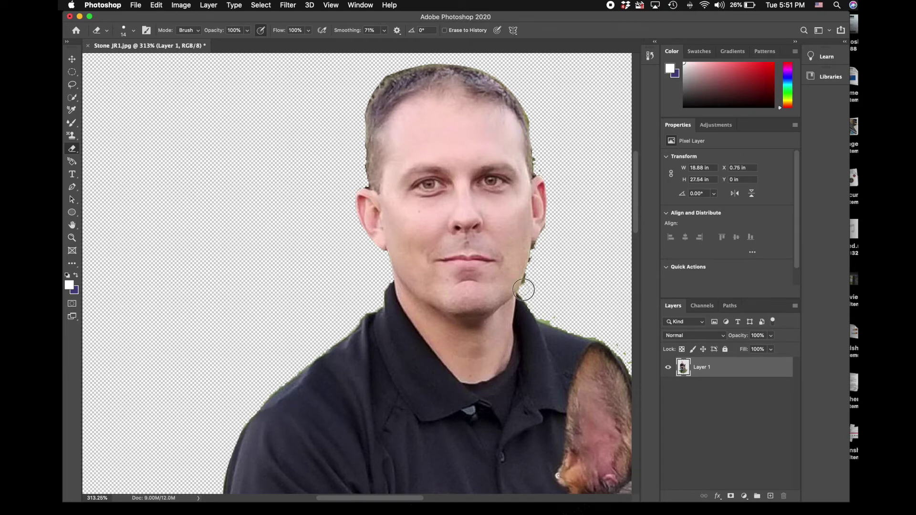
{"action": "left_click_drag", "start_coordinate": [524, 290], "coordinate": [536, 246]}
{"action": "left_click_drag", "start_coordinate": [539, 169], "coordinate": [538, 137]}
{"action": "scroll", "coordinate": [552, 183], "scroll_direction": "down", "scroll_amount": 5}
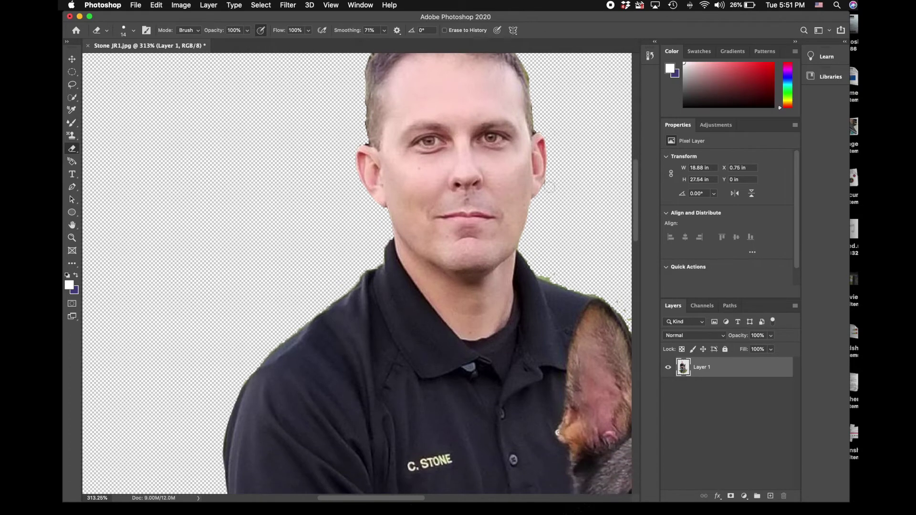
{"action": "mouse_move", "coordinate": [534, 231]}
{"action": "left_mouse_down"}
{"action": "mouse_move", "coordinate": [627, 276]}
{"action": "mouse_move", "coordinate": [624, 266]}
{"action": "mouse_move", "coordinate": [537, 212]}
{"action": "mouse_move", "coordinate": [521, 219]}
{"action": "mouse_move", "coordinate": [561, 326]}
{"action": "mouse_move", "coordinate": [602, 329]}
{"action": "left_mouse_up"}
Step: Enlarge the eraser brush to 67 px and erase the green specks between and beside the dog's ears
{"action": "scroll", "coordinate": [557, 223], "scroll_direction": "right", "scroll_amount": 2}
{"action": "scroll", "coordinate": [558, 222], "scroll_direction": "down", "scroll_amount": 1}
{"action": "scroll", "coordinate": [602, 328], "scroll_direction": "right", "scroll_amount": 6}
{"action": "scroll", "coordinate": [602, 328], "scroll_direction": "down", "scroll_amount": 1}
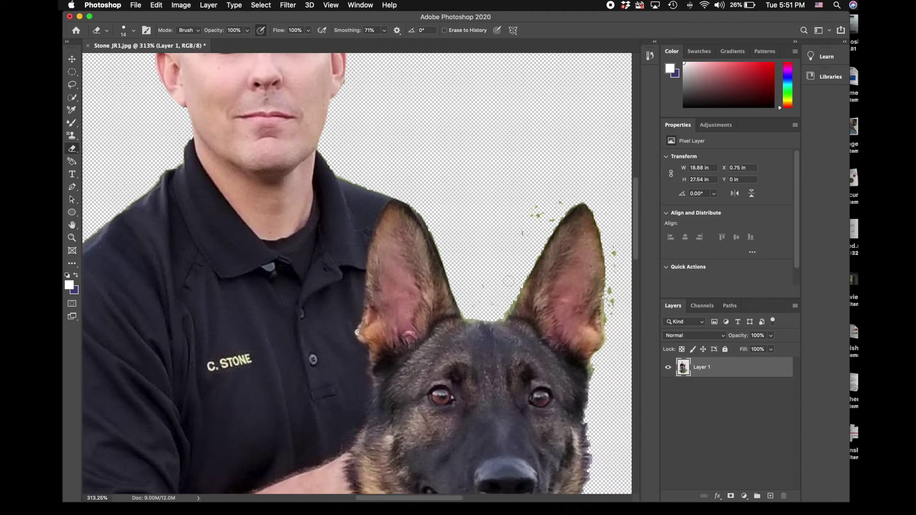
{"action": "right_click", "coordinate": [460, 164]}
{"action": "left_click", "coordinate": [535, 179]}
{"action": "key", "text": "Return"}
{"action": "mouse_move", "coordinate": [504, 211]}
{"action": "left_mouse_down"}
{"action": "mouse_move", "coordinate": [552, 180]}
{"action": "mouse_move", "coordinate": [505, 239]}
{"action": "mouse_move", "coordinate": [490, 290]}
{"action": "mouse_move", "coordinate": [485, 268]}
{"action": "mouse_move", "coordinate": [489, 296]}
{"action": "left_mouse_up"}
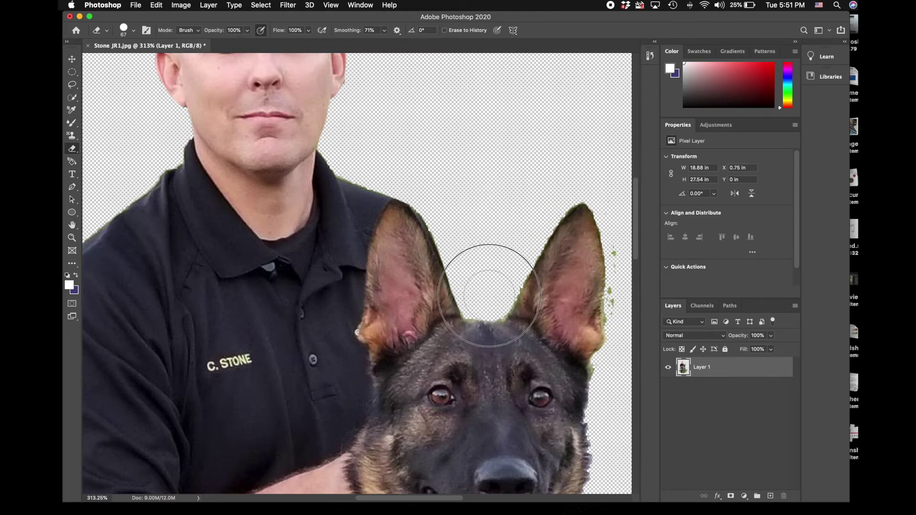
{"action": "scroll", "coordinate": [470, 231], "scroll_direction": "right", "scroll_amount": 5}
{"action": "scroll", "coordinate": [471, 231], "scroll_direction": "down", "scroll_amount": 3}
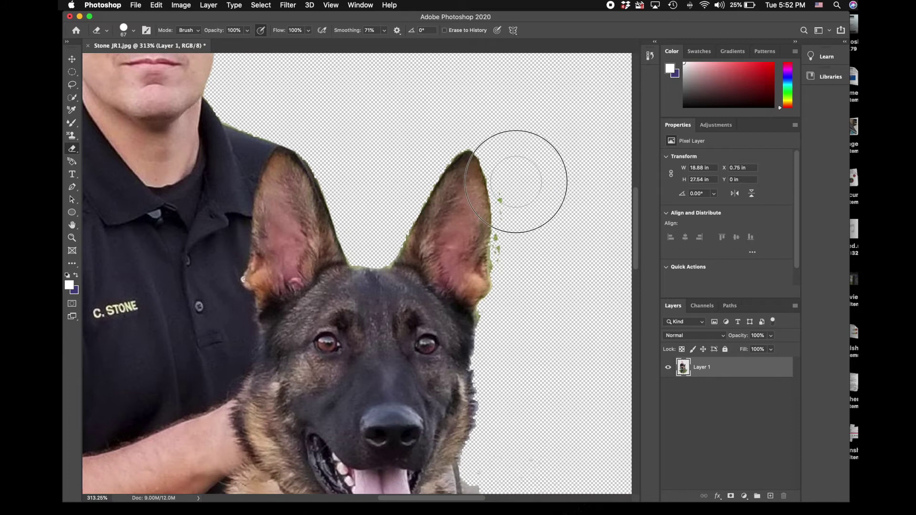
{"action": "mouse_move", "coordinate": [515, 181]}
{"action": "left_mouse_down"}
{"action": "mouse_move", "coordinate": [523, 276]}
{"action": "mouse_move", "coordinate": [518, 267]}
{"action": "left_mouse_up"}
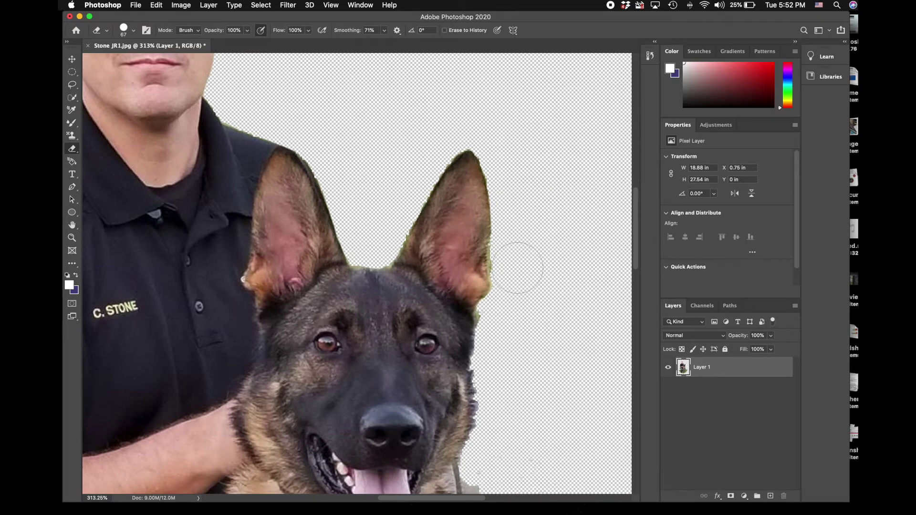
Step: Erase the grey patch beside the dog's neck, just above the man's hand
{"action": "scroll", "coordinate": [518, 268], "scroll_direction": "down", "scroll_amount": 3}
{"action": "scroll", "coordinate": [517, 268], "scroll_direction": "left", "scroll_amount": 1}
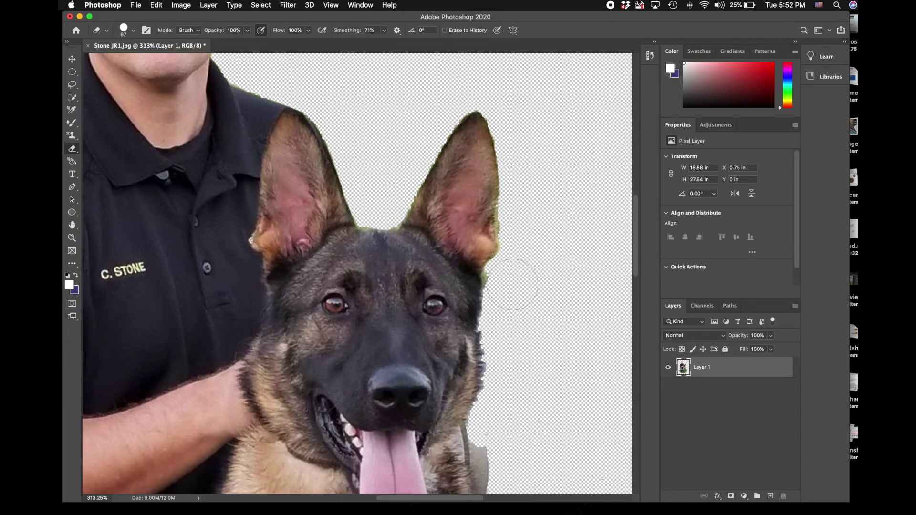
{"action": "scroll", "coordinate": [520, 286], "scroll_direction": "down", "scroll_amount": 7}
{"action": "scroll", "coordinate": [520, 286], "scroll_direction": "left", "scroll_amount": 1}
{"action": "mouse_move", "coordinate": [528, 328]}
{"action": "left_mouse_down"}
{"action": "mouse_move", "coordinate": [516, 342]}
{"action": "mouse_move", "coordinate": [516, 398]}
{"action": "mouse_move", "coordinate": [512, 343]}
{"action": "mouse_move", "coordinate": [511, 353]}
{"action": "mouse_move", "coordinate": [517, 399]}
{"action": "left_mouse_up"}
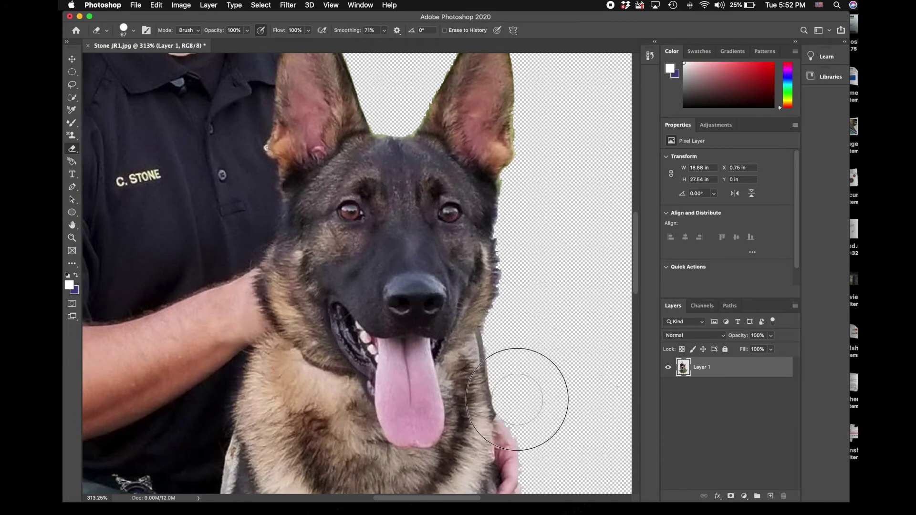
Step: Erase the dog's dark tail and the grey remnants beside its flank above the grass
{"action": "scroll", "coordinate": [522, 329], "scroll_direction": "down", "scroll_amount": 8}
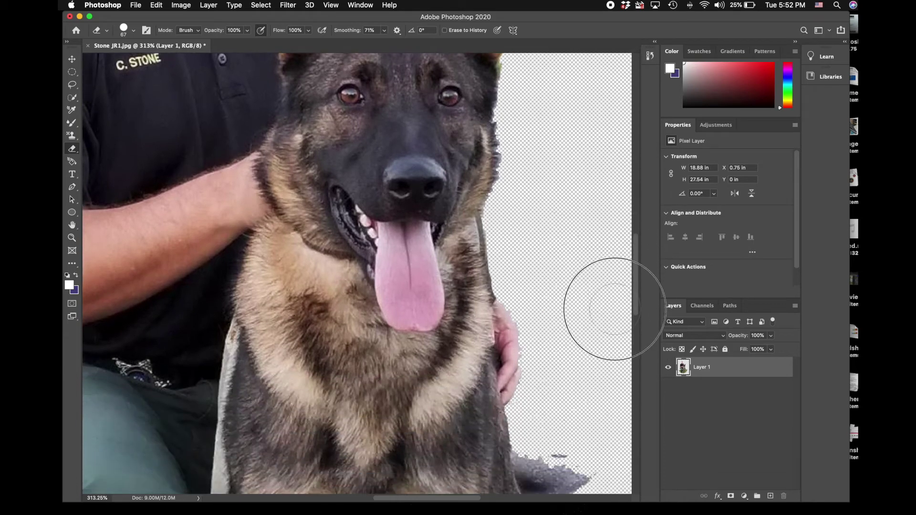
{"action": "scroll", "coordinate": [605, 359], "scroll_direction": "down", "scroll_amount": 9}
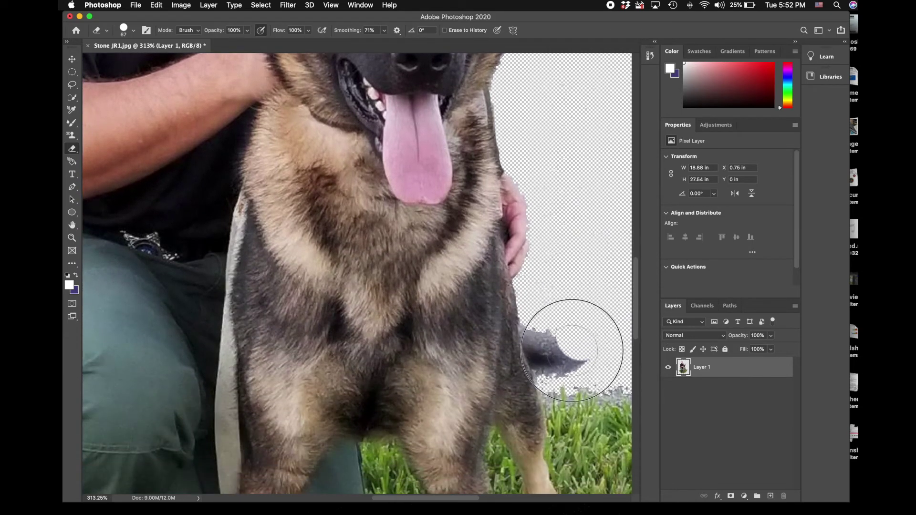
{"action": "left_click_drag", "start_coordinate": [573, 351], "coordinate": [548, 316]}
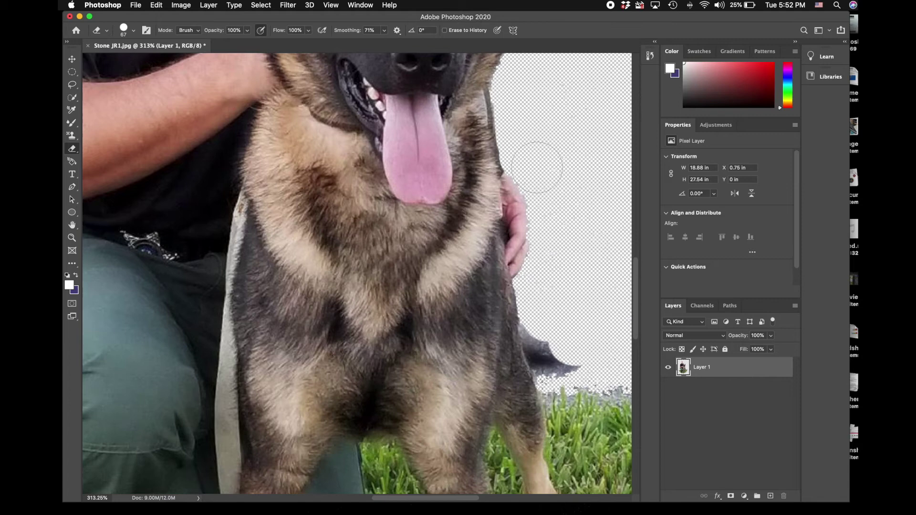
{"action": "mouse_move", "coordinate": [532, 162]}
{"action": "left_mouse_down"}
{"action": "mouse_move", "coordinate": [542, 153]}
{"action": "mouse_move", "coordinate": [548, 174]}
{"action": "mouse_move", "coordinate": [548, 280]}
{"action": "left_mouse_up"}
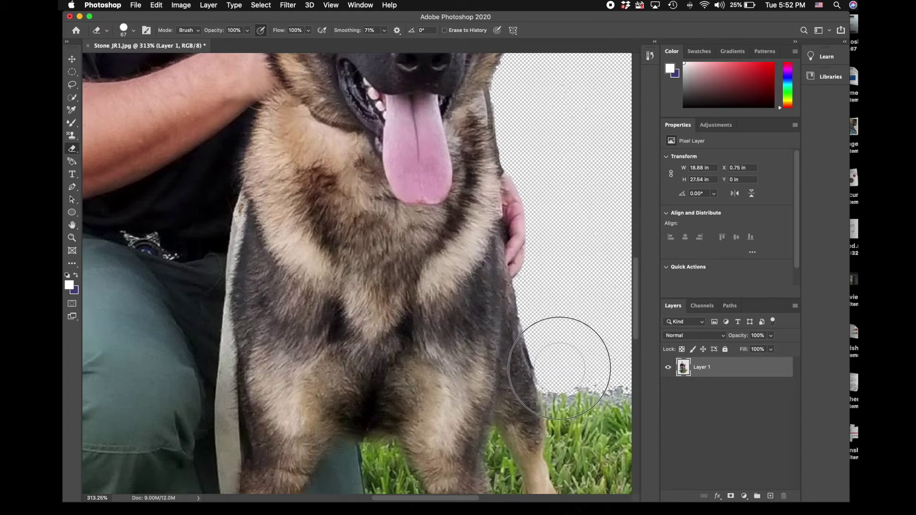
Step: Inspect the cutout's edges around the man's legs, arm and head and around the dog for leftover background
{"action": "scroll", "coordinate": [596, 329], "scroll_direction": "left", "scroll_amount": 3}
{"action": "scroll", "coordinate": [596, 329], "scroll_direction": "down", "scroll_amount": 2}
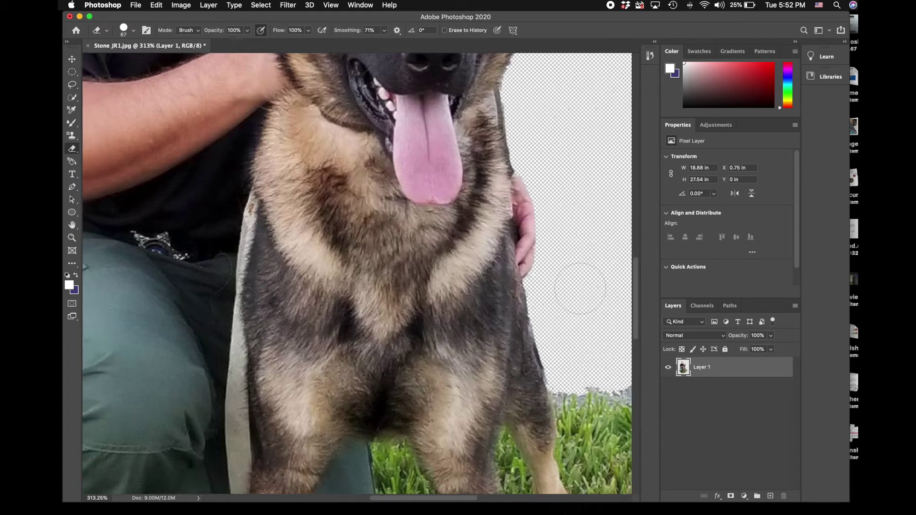
{"action": "scroll", "coordinate": [559, 272], "scroll_direction": "left", "scroll_amount": 6}
{"action": "scroll", "coordinate": [525, 269], "scroll_direction": "up", "scroll_amount": 3}
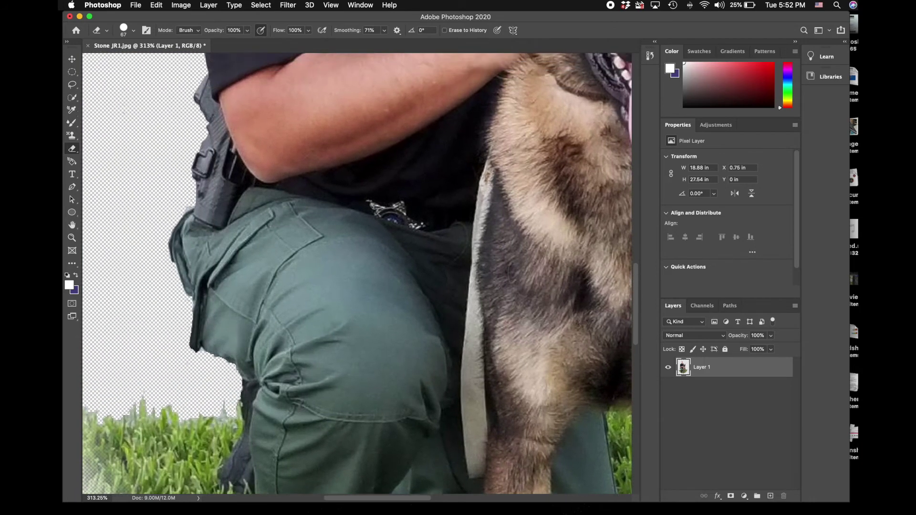
{"action": "scroll", "coordinate": [494, 267], "scroll_direction": "left", "scroll_amount": 6}
{"action": "scroll", "coordinate": [493, 267], "scroll_direction": "up", "scroll_amount": 4}
{"action": "scroll", "coordinate": [525, 238], "scroll_direction": "down", "scroll_amount": 1}
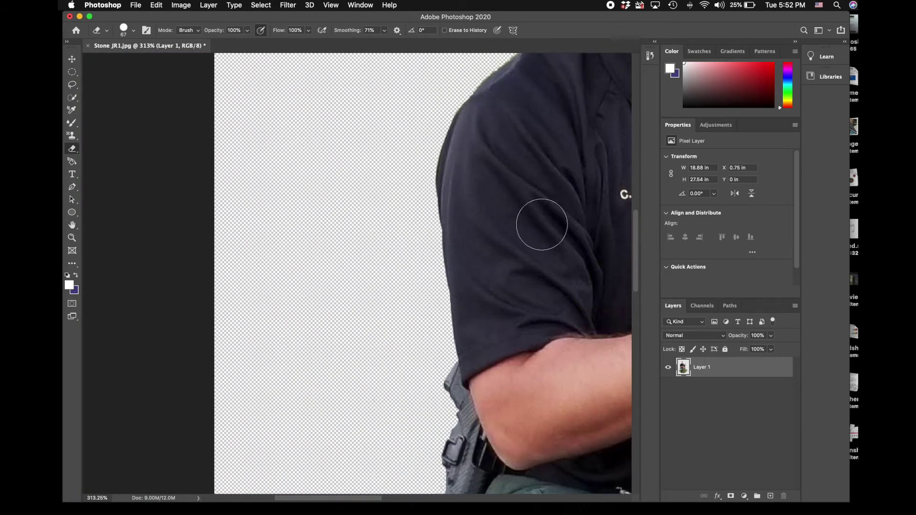
{"action": "scroll", "coordinate": [420, 225], "scroll_direction": "down", "scroll_amount": 5}
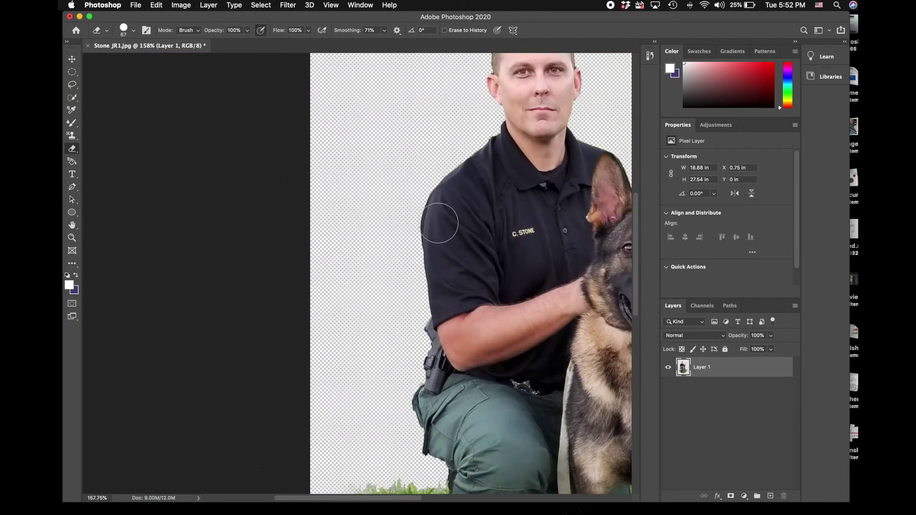
{"action": "scroll", "coordinate": [432, 219], "scroll_direction": "down", "scroll_amount": 1}
{"action": "scroll", "coordinate": [396, 210], "scroll_direction": "up", "scroll_amount": 5}
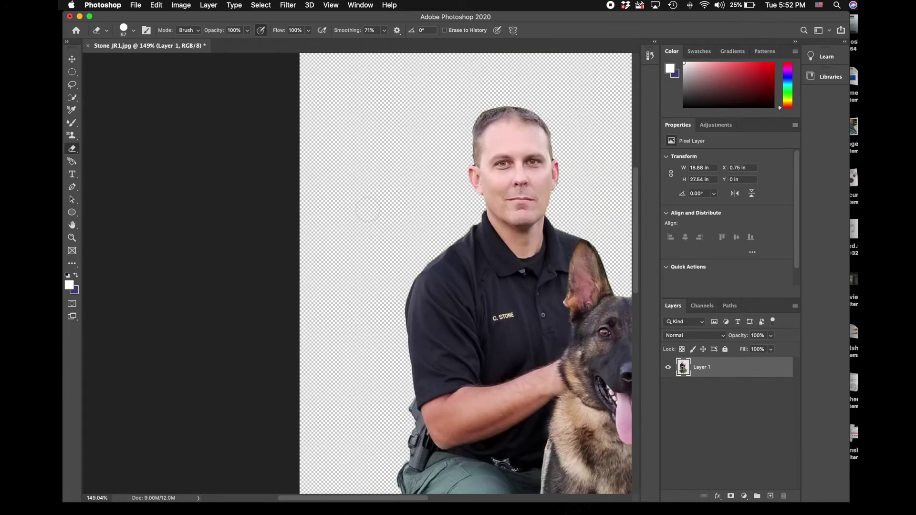
{"action": "scroll", "coordinate": [377, 210], "scroll_direction": "right", "scroll_amount": 8}
{"action": "scroll", "coordinate": [328, 149], "scroll_direction": "down", "scroll_amount": 2}
{"action": "scroll", "coordinate": [328, 149], "scroll_direction": "right", "scroll_amount": 4}
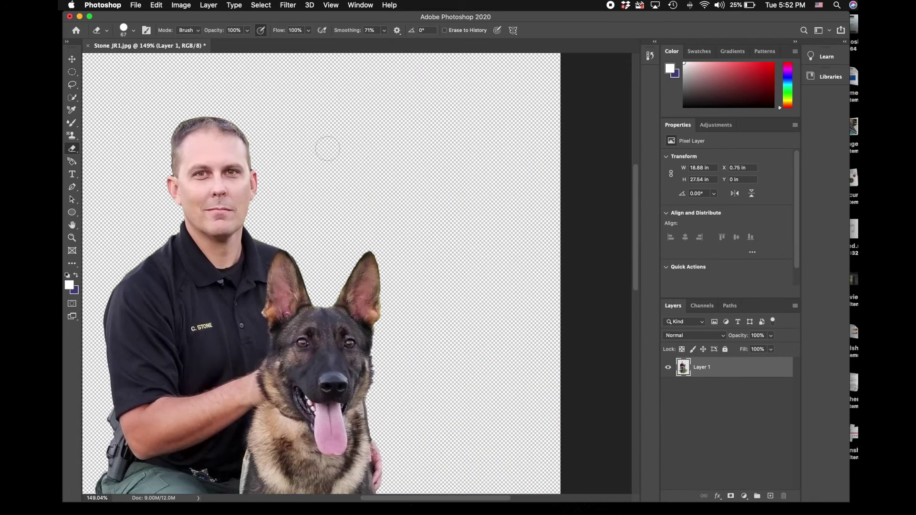
Step: Erase the grey remnants along the grass's upper edge beside the dog and the faint residue at the grass's outer edge behind the officer
{"action": "scroll", "coordinate": [327, 149], "scroll_direction": "down", "scroll_amount": 4}
{"action": "scroll", "coordinate": [327, 149], "scroll_direction": "left", "scroll_amount": 3}
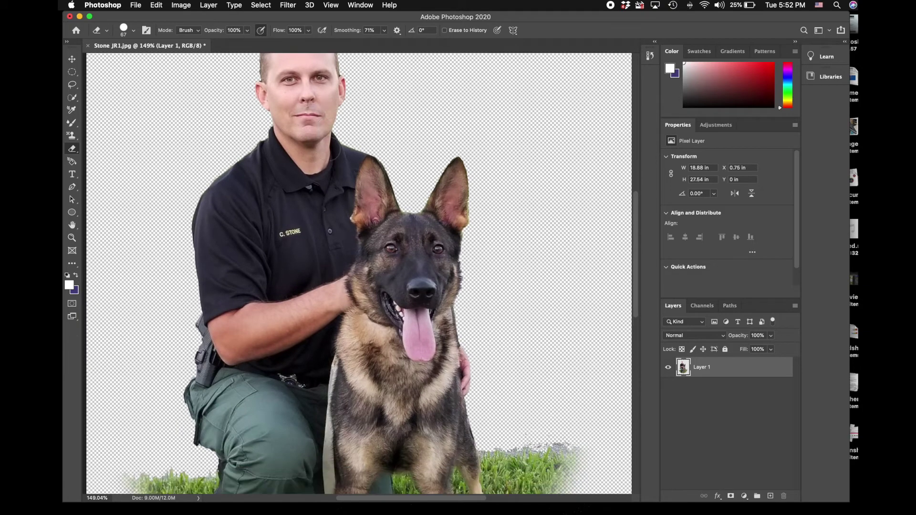
{"action": "scroll", "coordinate": [449, 248], "scroll_direction": "down", "scroll_amount": 3}
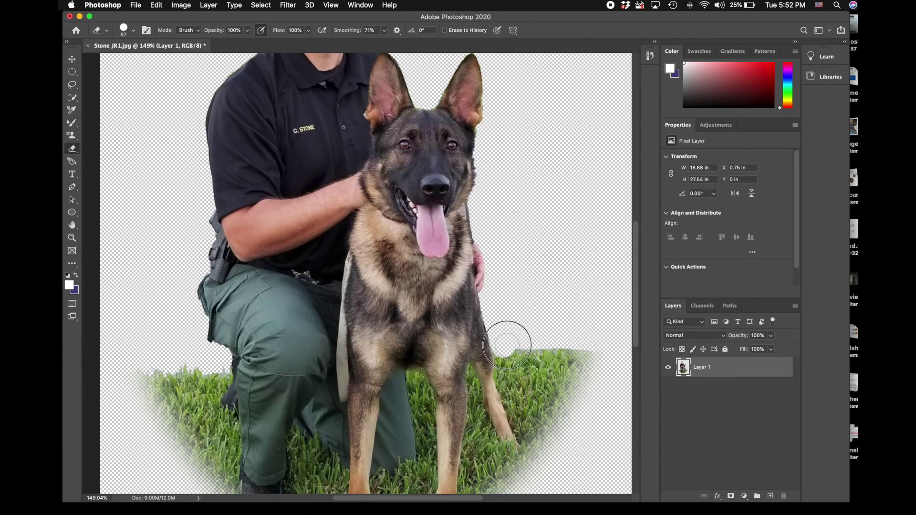
{"action": "mouse_move", "coordinate": [552, 342]}
{"action": "left_mouse_down"}
{"action": "mouse_move", "coordinate": [595, 350]}
{"action": "mouse_move", "coordinate": [601, 374]}
{"action": "mouse_move", "coordinate": [609, 330]}
{"action": "left_mouse_up"}
{"action": "scroll", "coordinate": [614, 358], "scroll_direction": "down", "scroll_amount": 3}
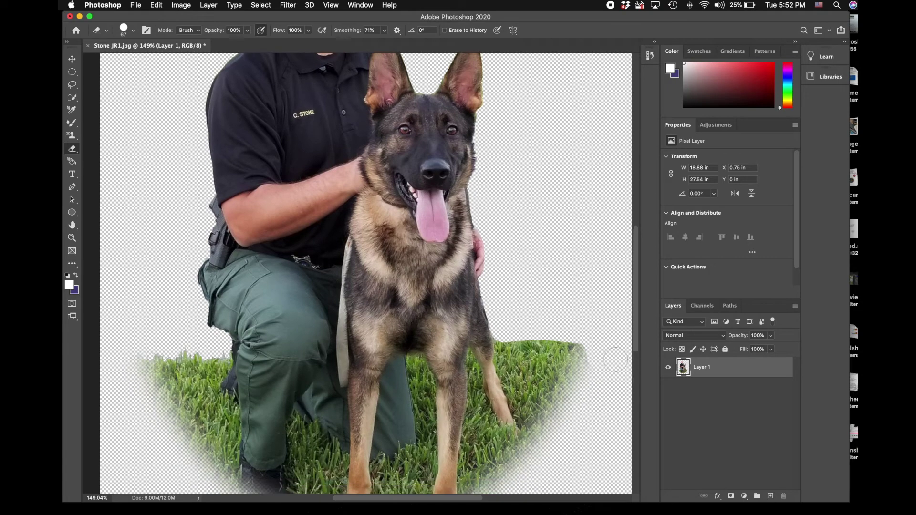
{"action": "mouse_move", "coordinate": [127, 300]}
{"action": "left_mouse_down"}
{"action": "mouse_move", "coordinate": [115, 364]}
{"action": "mouse_move", "coordinate": [114, 337]}
{"action": "left_mouse_up"}
Step: Examine the cutout from the feathered grass edge up to the officer's head for leftover background
{"action": "scroll", "coordinate": [114, 338], "scroll_direction": "down", "scroll_amount": 1}
{"action": "scroll", "coordinate": [114, 337], "scroll_direction": "down", "scroll_amount": 5}
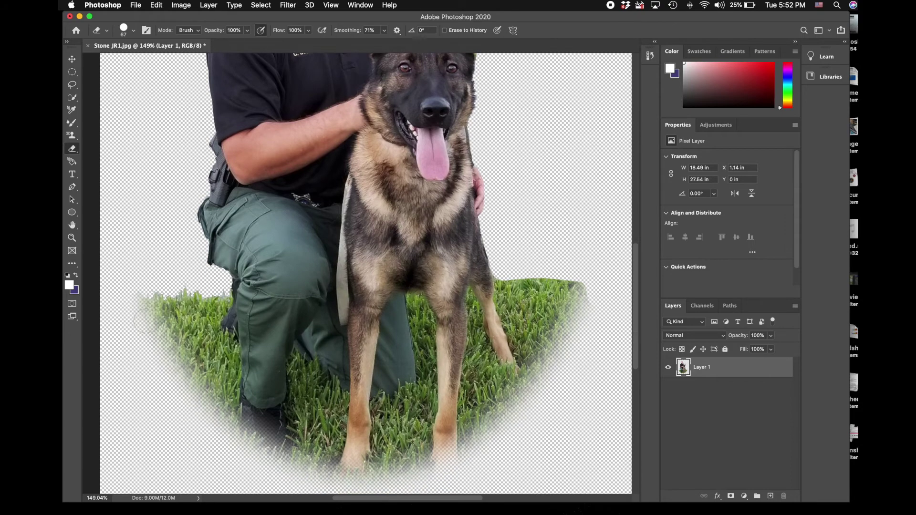
{"action": "scroll", "coordinate": [146, 321], "scroll_direction": "down", "scroll_amount": 2}
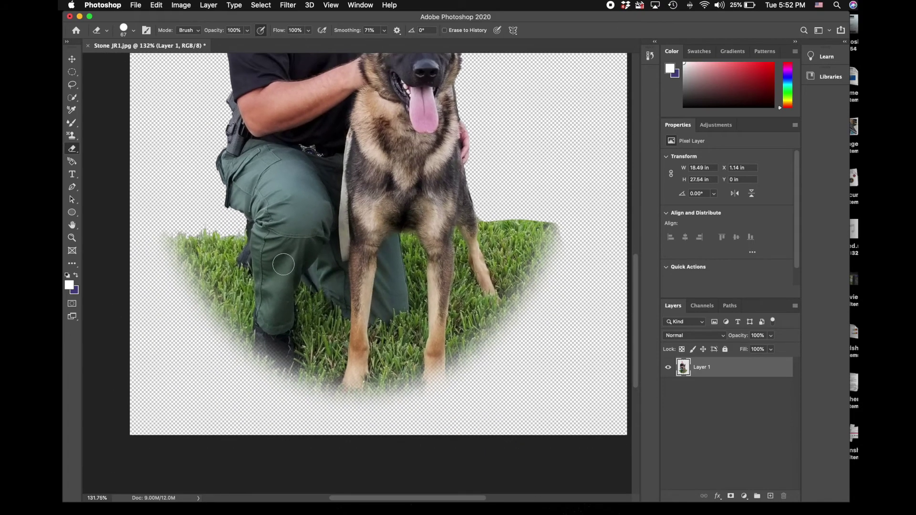
{"action": "scroll", "coordinate": [146, 321], "scroll_direction": "up", "scroll_amount": 10}
{"action": "scroll", "coordinate": [284, 262], "scroll_direction": "up", "scroll_amount": 4}
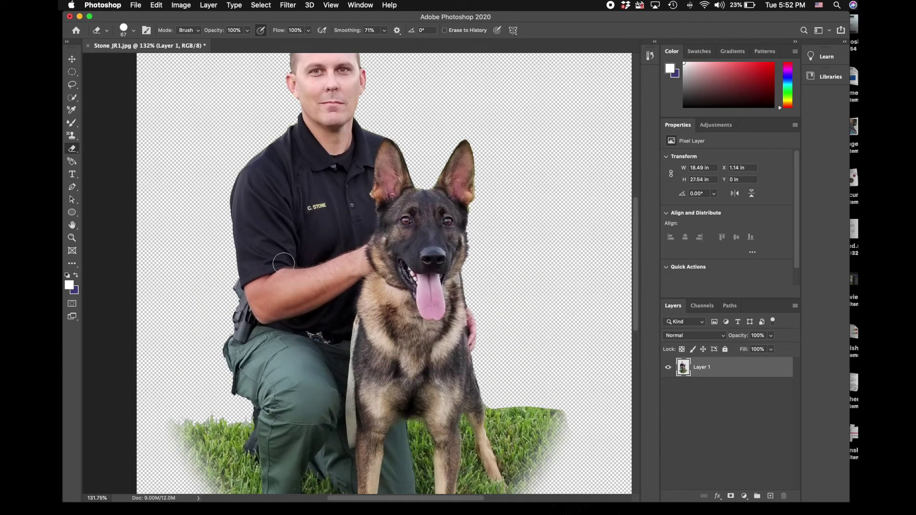
{"action": "scroll", "coordinate": [284, 263], "scroll_direction": "up", "scroll_amount": 1}
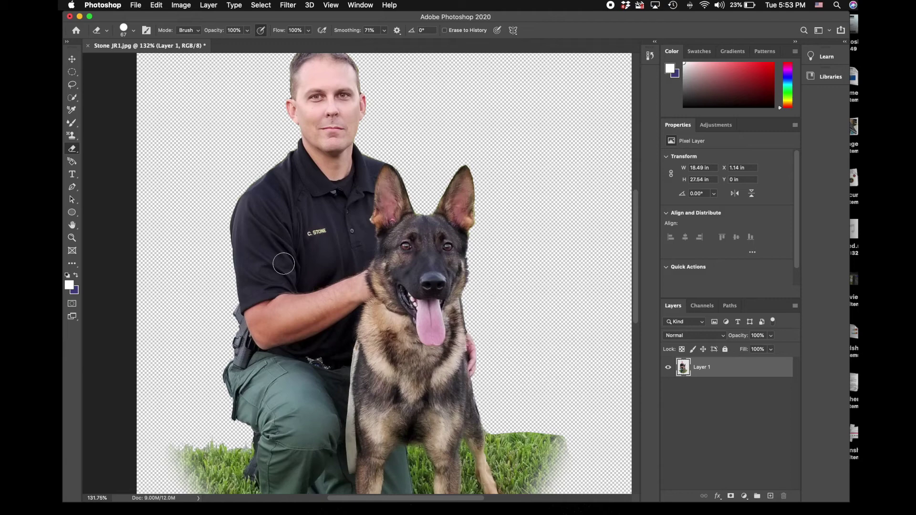
{"action": "scroll", "coordinate": [283, 264], "scroll_direction": "up", "scroll_amount": 5}
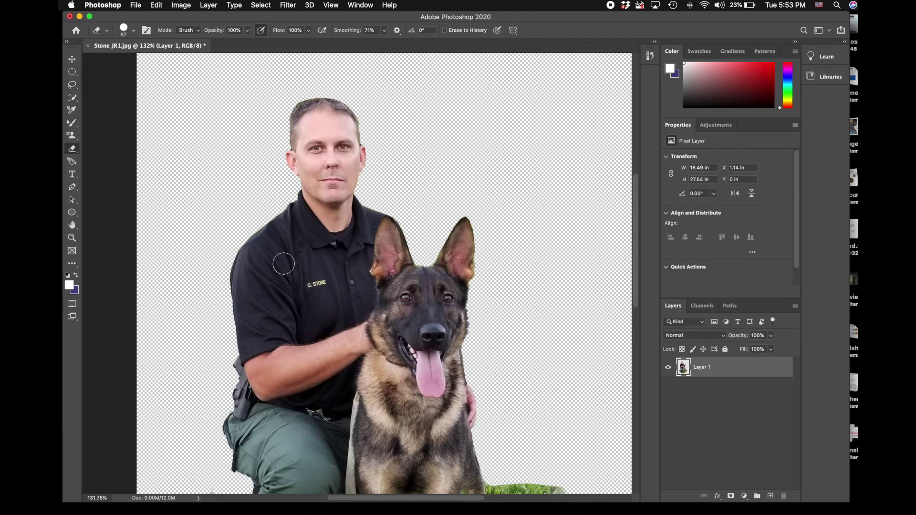
{"action": "scroll", "coordinate": [284, 263], "scroll_direction": "down", "scroll_amount": 3}
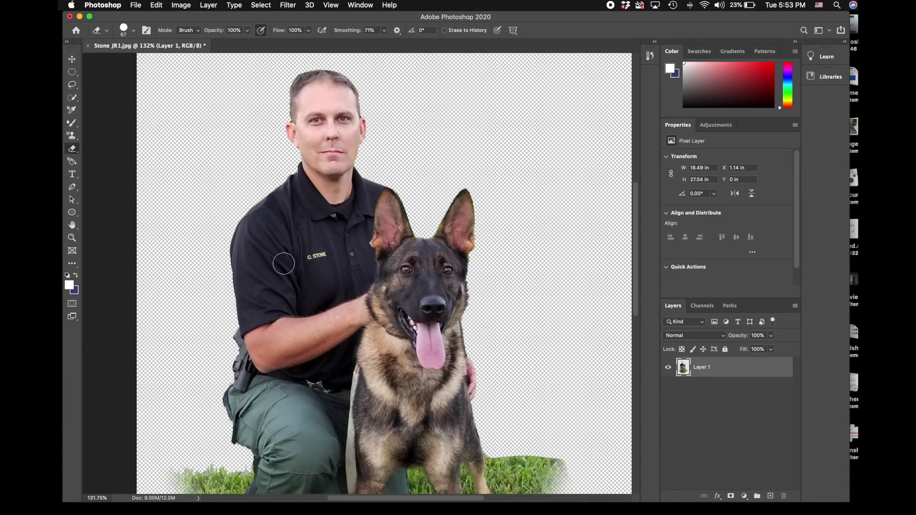
Step: Erase the remaining faint fringe at the outer tip of the grass on the officer's side
{"action": "scroll", "coordinate": [283, 264], "scroll_direction": "down", "scroll_amount": 5}
{"action": "left_click_drag", "start_coordinate": [159, 377], "coordinate": [158, 443]}
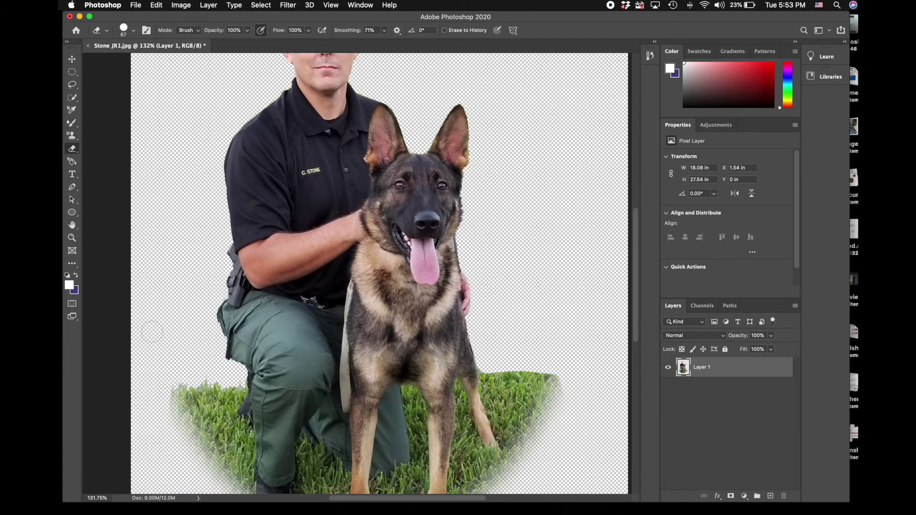
{"action": "scroll", "coordinate": [152, 332], "scroll_direction": "up", "scroll_amount": 4}
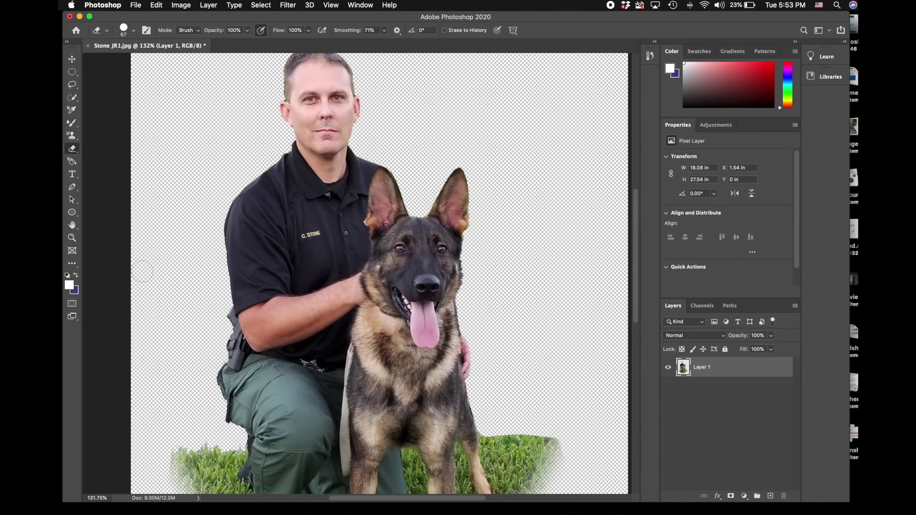
{"action": "left_click", "coordinate": [137, 5]}
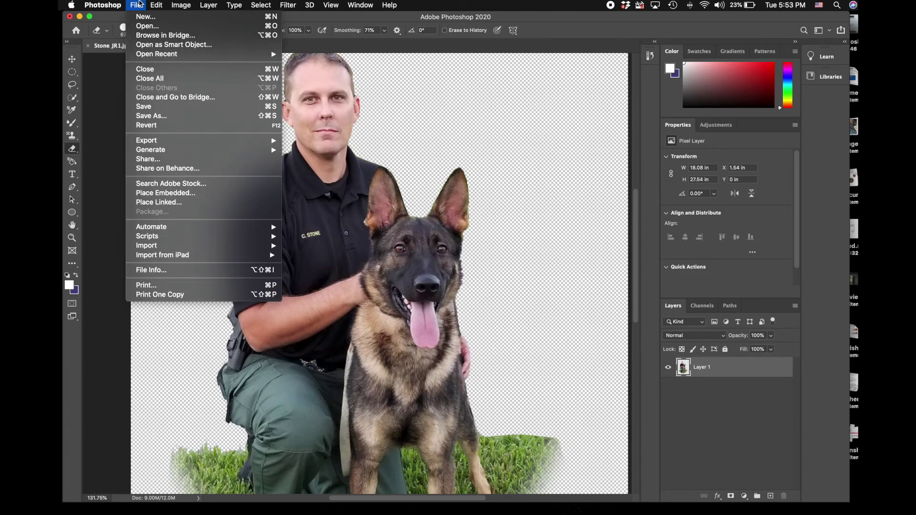
{"action": "mouse_move", "coordinate": [161, 146]}
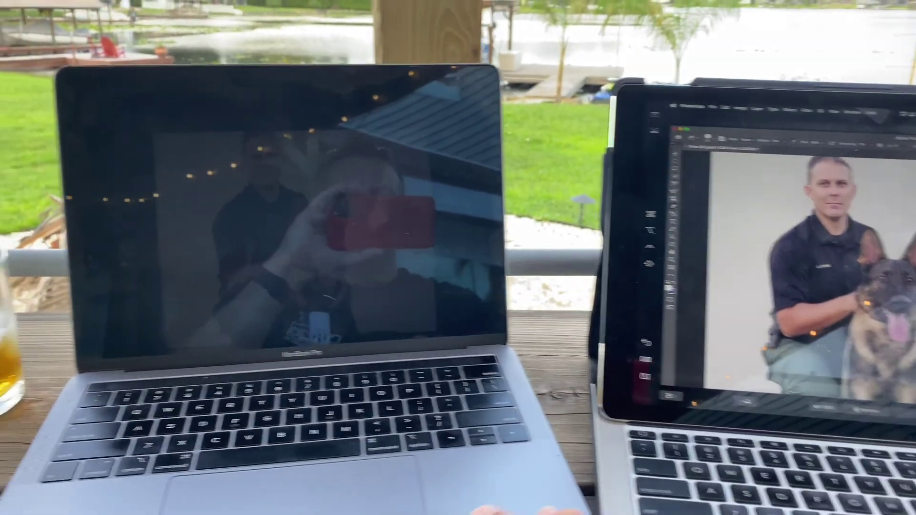
{"action": "left_click", "coordinate": [403, 42]}
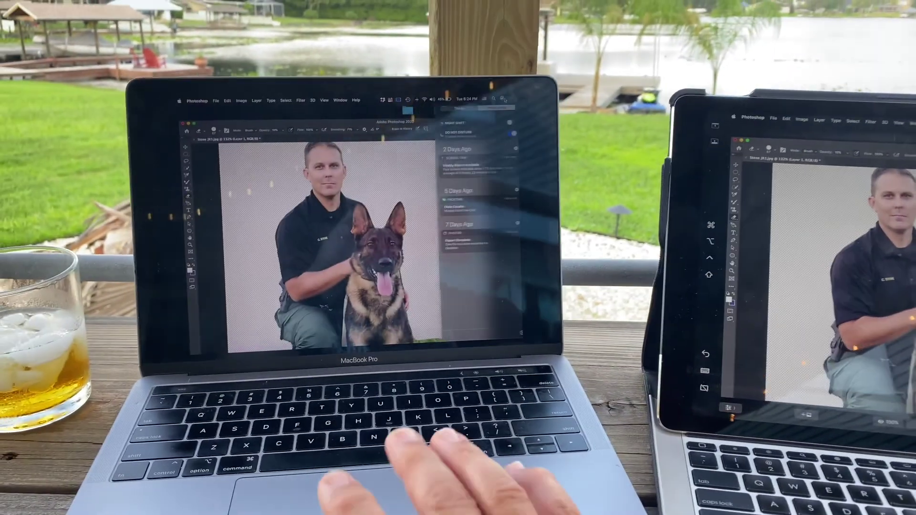